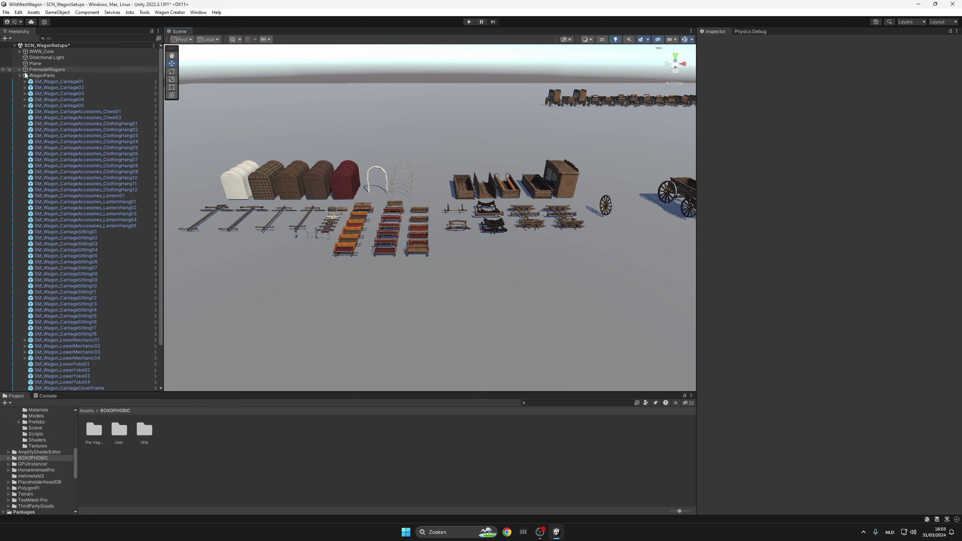
- Select the SM_Wagon_LowerMechanic03 part among the wagon parts laid out in the scene
key(w)
right_drag(424, 258, 364, 225)
drag(609, 268, 609, 269)
click(615, 285)
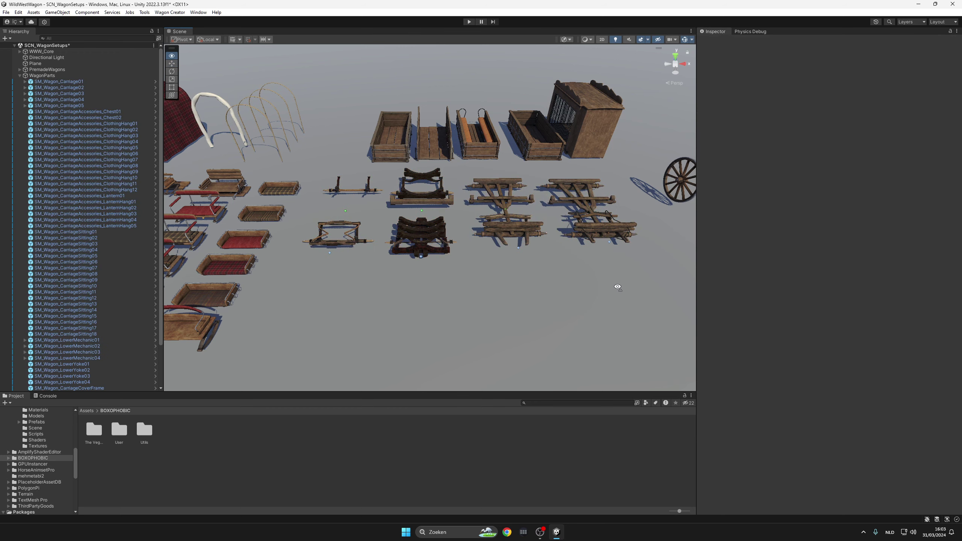
right_drag(617, 287, 610, 284)
key(s)
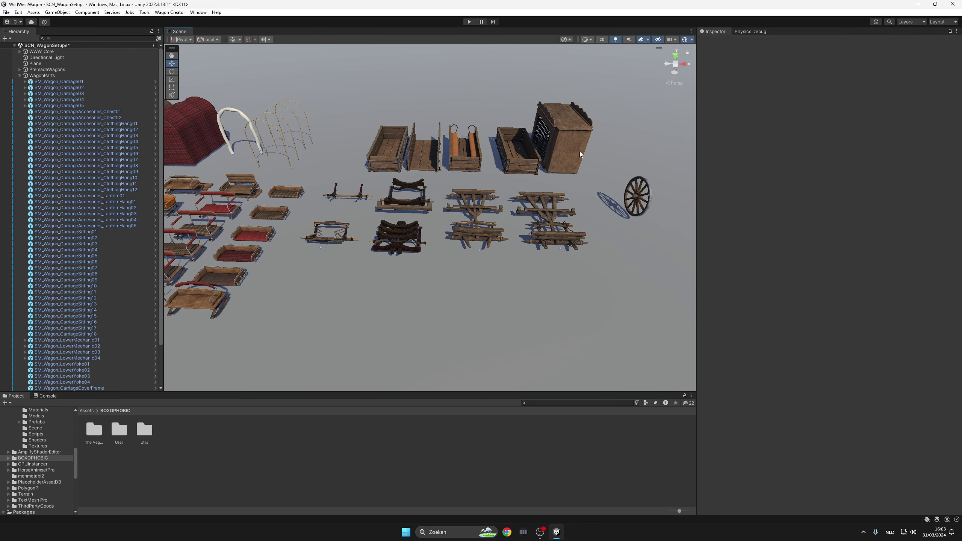
right_drag(595, 187, 509, 219)
click(508, 219)
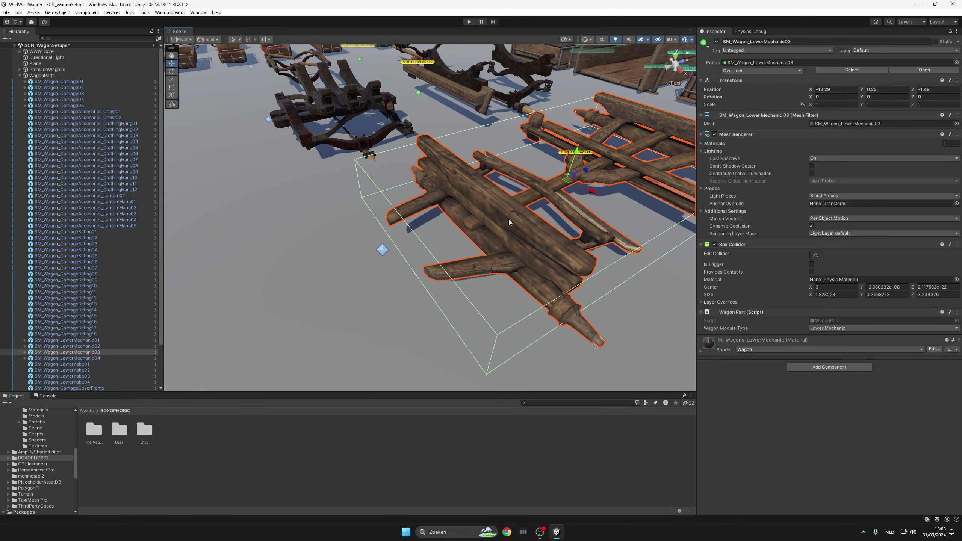
- Examine the wheel, yoke and carriage sockets of SM_Wagon_LowerMechanic03 in the hierarchy and the scene
scroll(84, 276, down, 3)
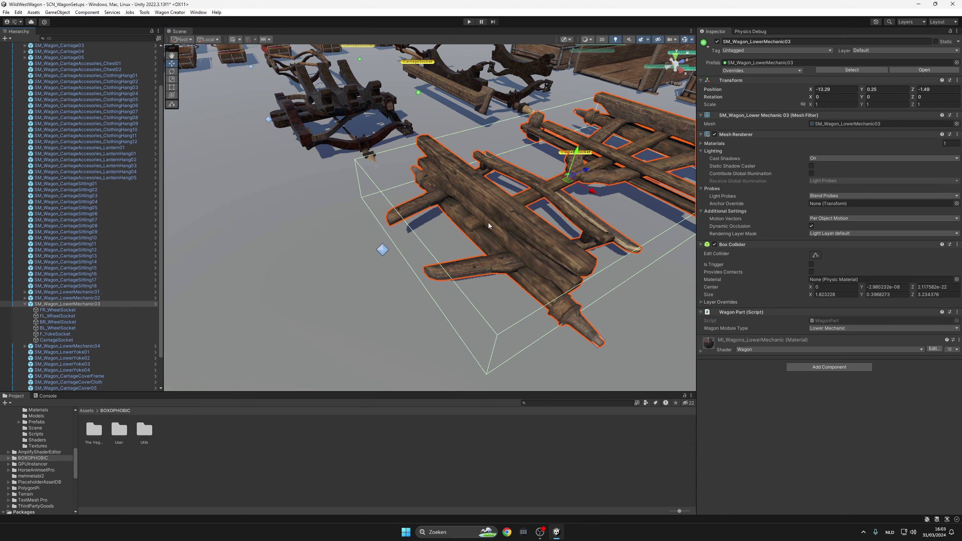
right_drag(563, 219, 569, 214)
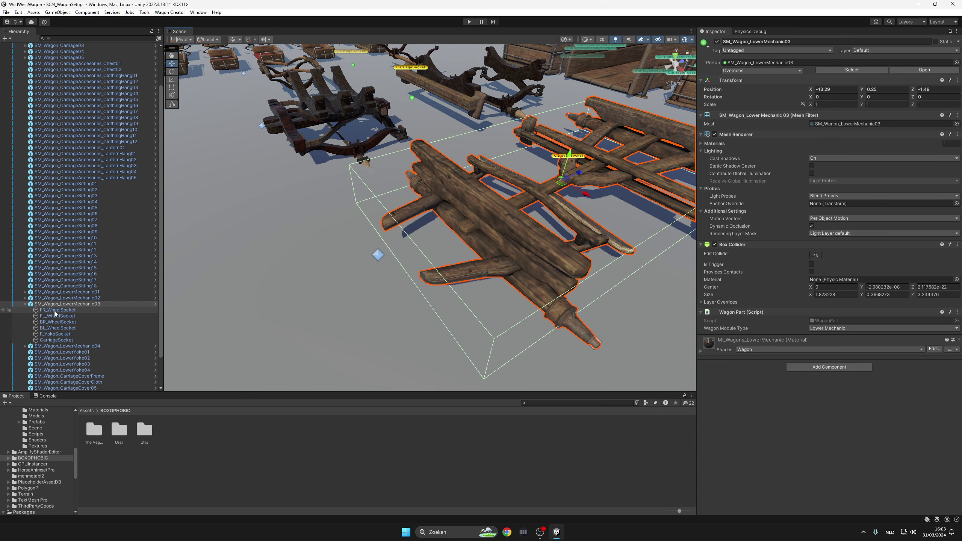
right_drag(401, 284, 477, 294)
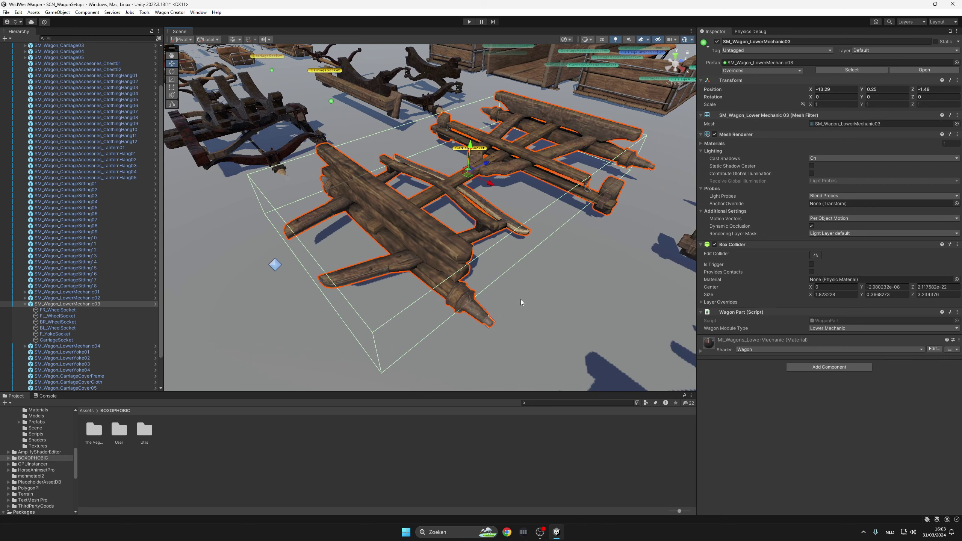
key(a)
right_drag(356, 228, 411, 299)
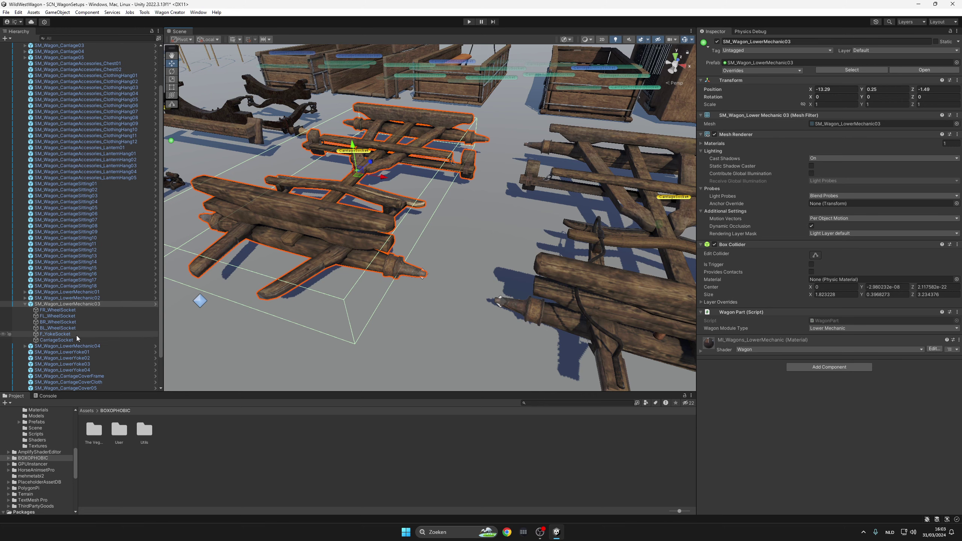
- Clear the selection and look over the row of carriages and the yokes
right_drag(435, 242, 283, 135)
click(431, 224)
key(w)
key(s)
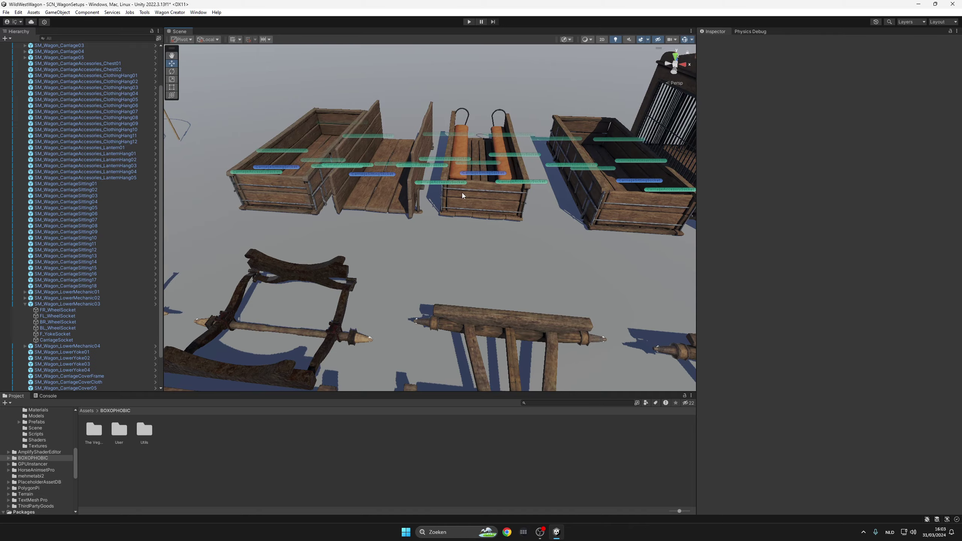
right_drag(462, 193, 525, 183)
key(s)
key(w)
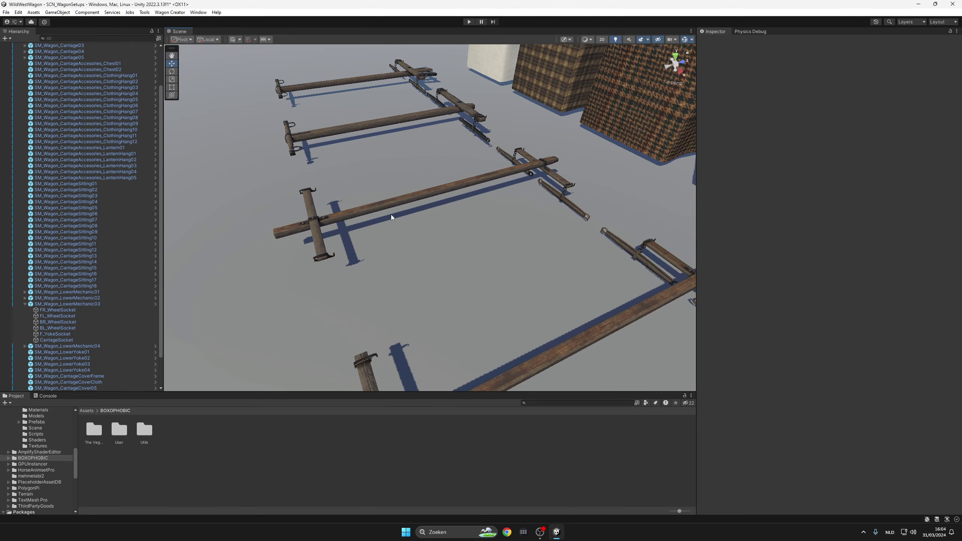
right_drag(391, 215, 439, 172)
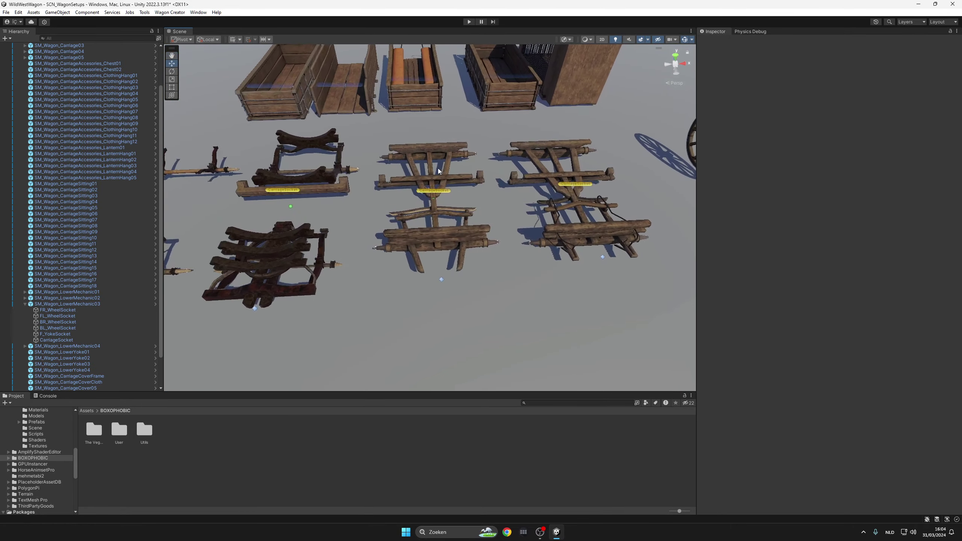
- Compare the wooden lower mechanics with the yoke part that attaches to them
right_drag(551, 235, 283, 188)
right_drag(344, 214, 362, 220)
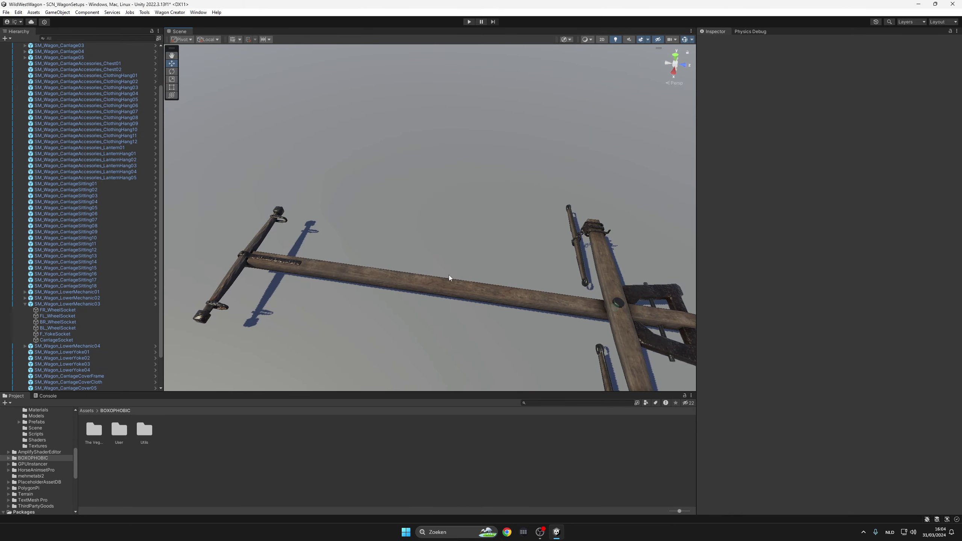
right_drag(428, 331, 320, 210)
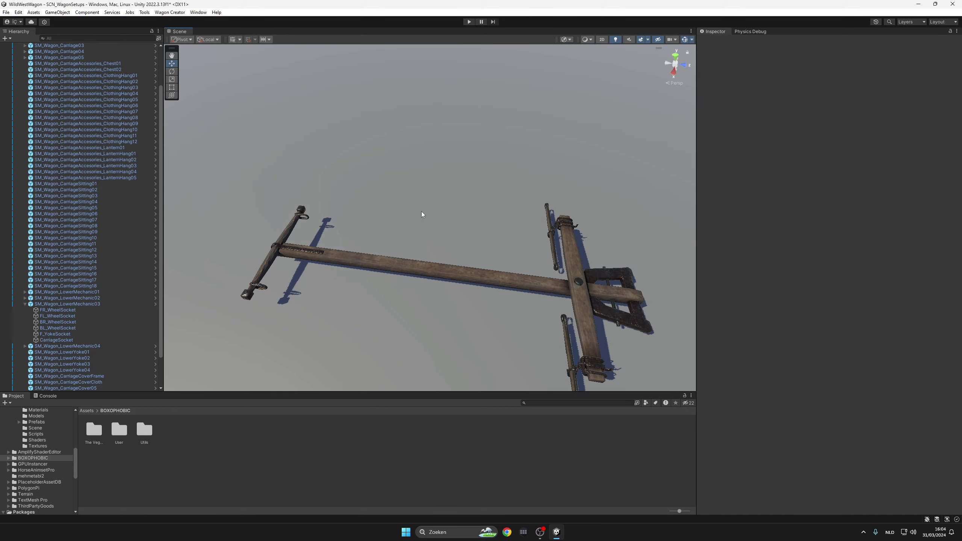
right_drag(568, 320, 490, 239)
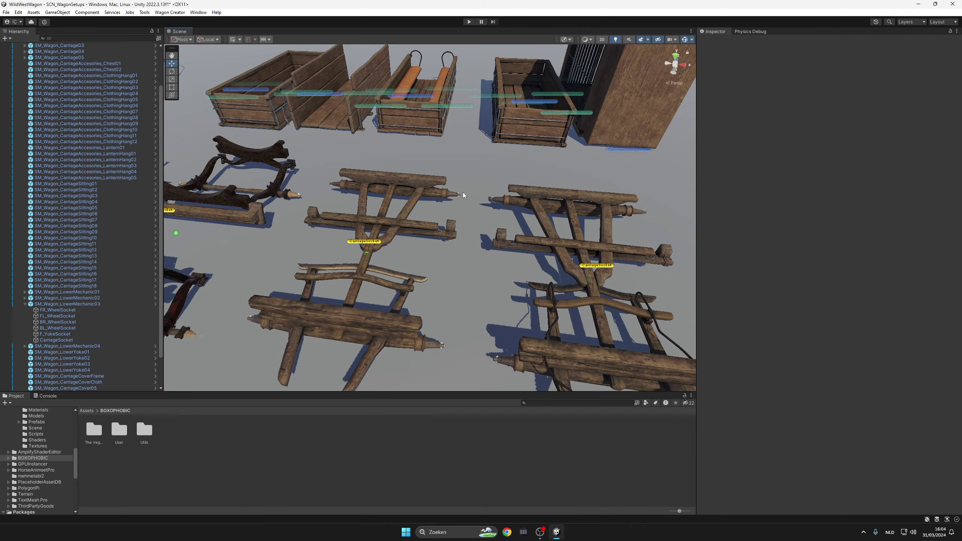
- Examine the cover, sitting and accessory sockets placed on the carriage bodies
right_drag(463, 193, 629, 193)
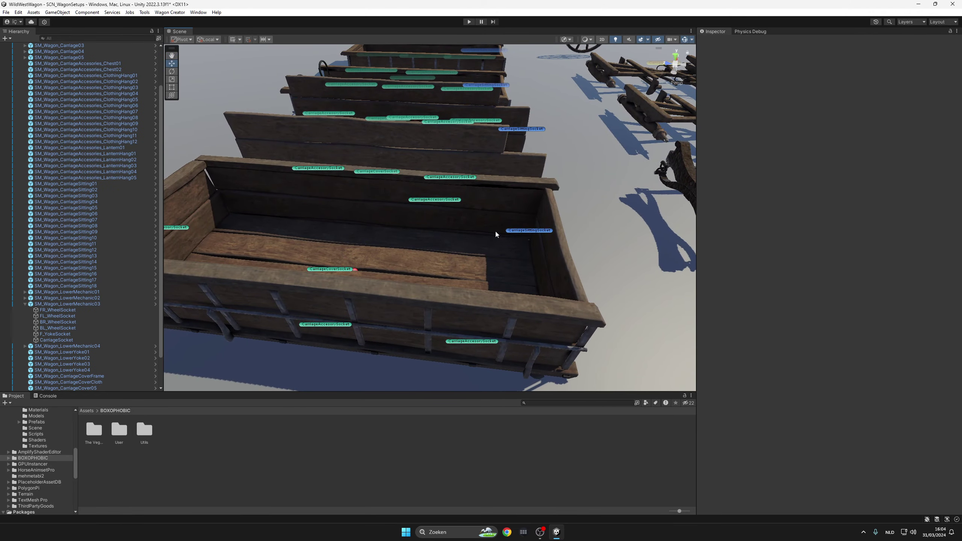
right_drag(564, 232, 455, 276)
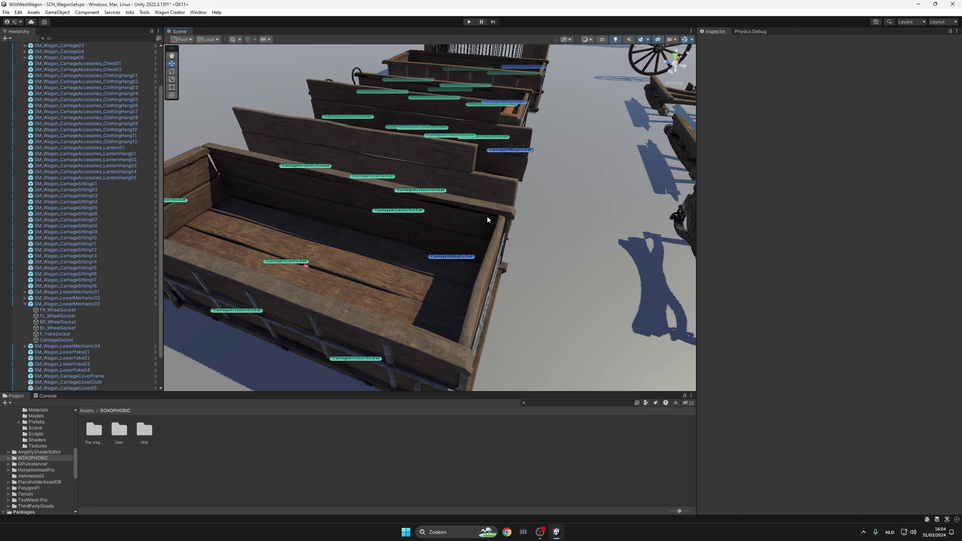
right_drag(487, 219, 504, 230)
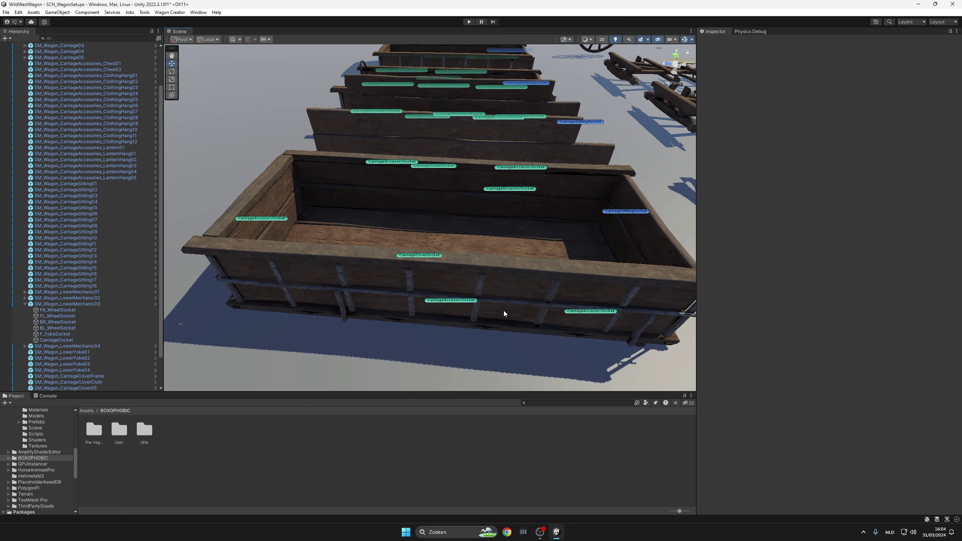
right_drag(520, 310, 404, 298)
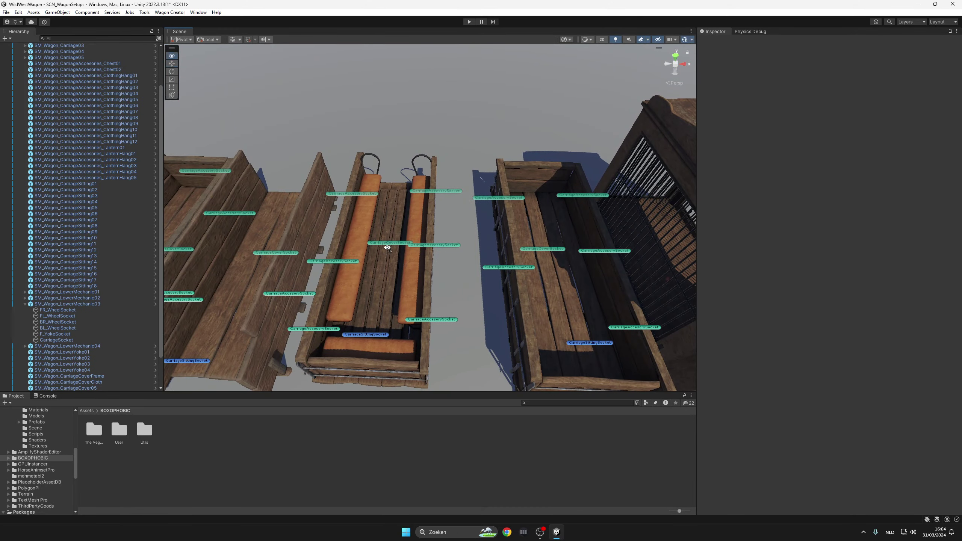
- Select the SM_Wagon_CarriageSitting06 seat and locate its material's albedo texture in the project's Textures folder
right_drag(387, 247, 299, 215)
right_drag(579, 205, 291, 217)
right_drag(431, 212, 500, 225)
key(w)
key(w)
key(s)
key(w)
click(499, 233)
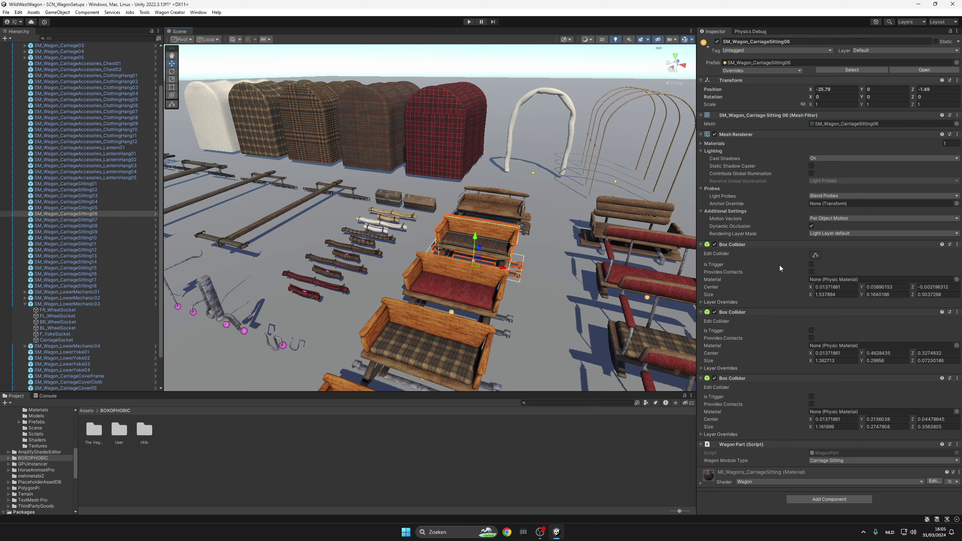
scroll(715, 479, down, 5)
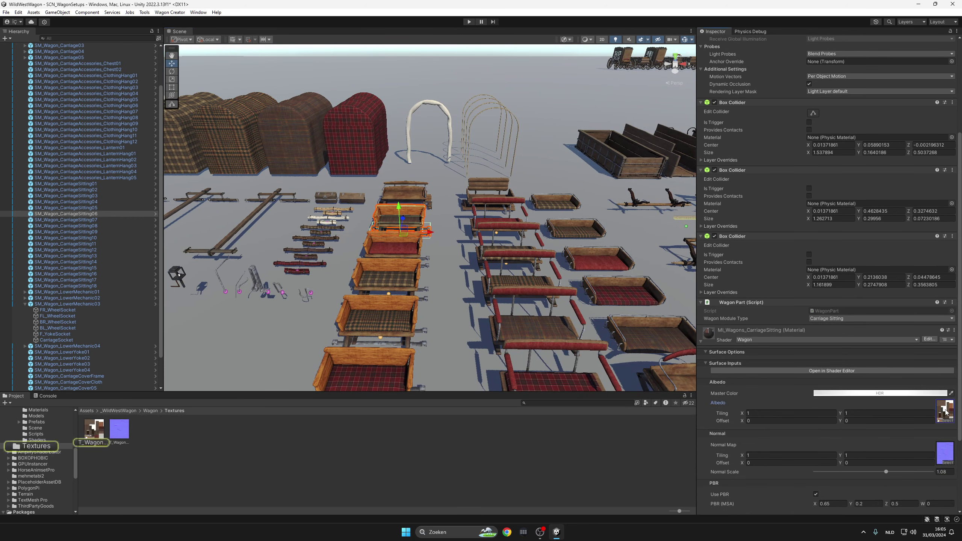
- Inspect the T_Wagons_A and T_Wagons_N textures in enlarged previews and close the separate properties window
click(99, 431)
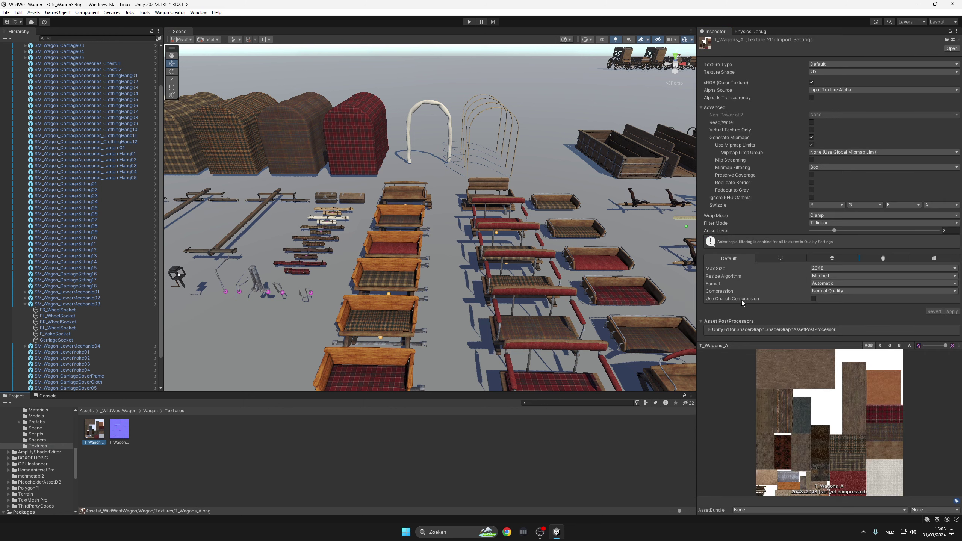
drag(762, 342, 783, 112)
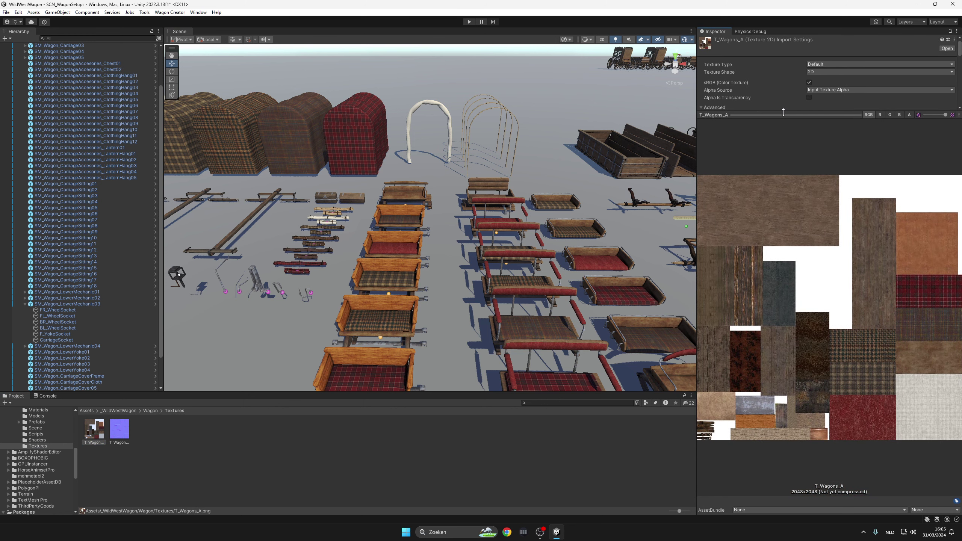
right_click(126, 422)
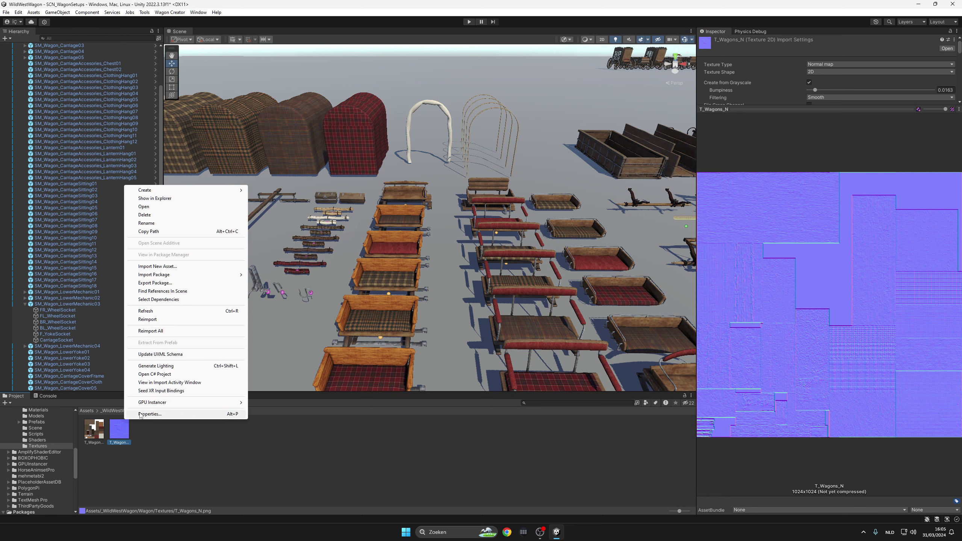
click(153, 415)
drag(840, 48, 657, 50)
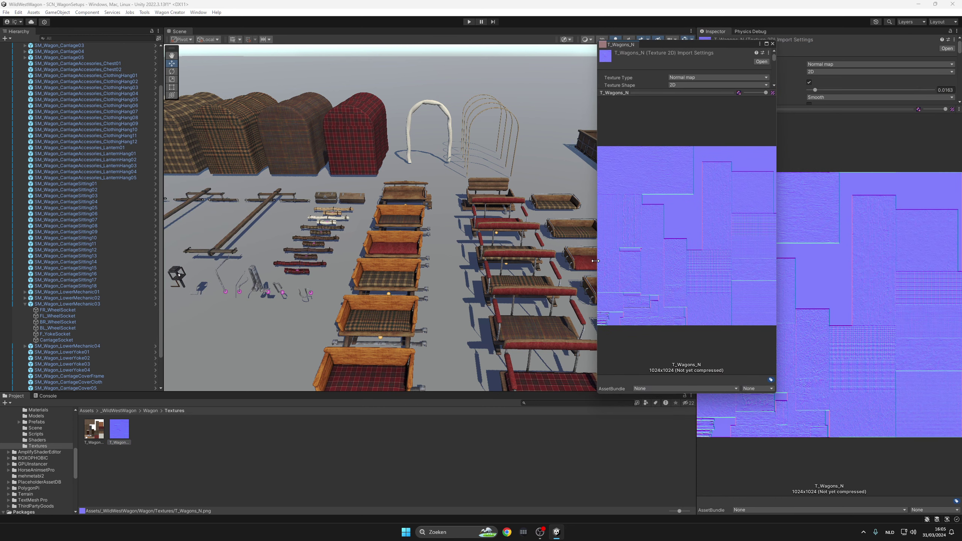
drag(595, 260, 436, 251)
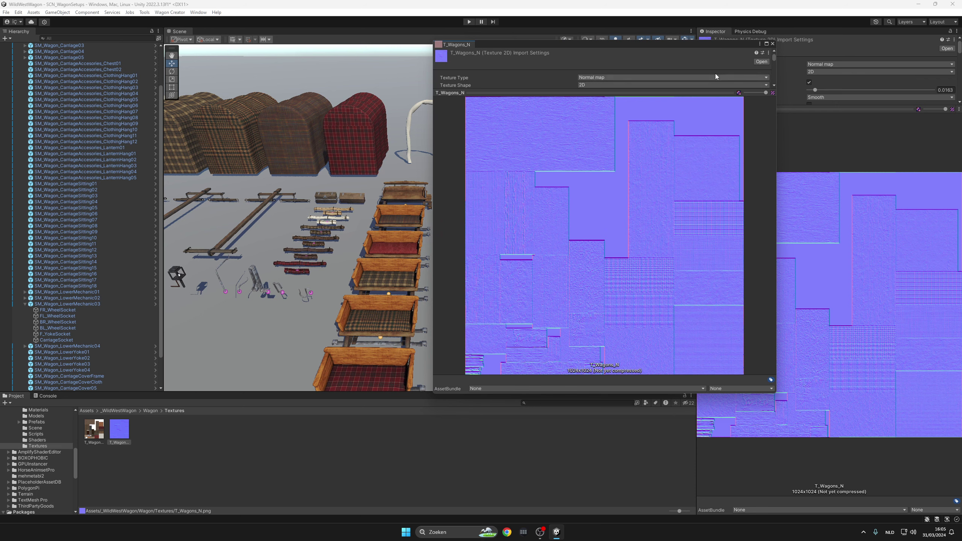
click(774, 44)
- Deselect the texture, look closely at the lower mechanic parts and hide the scene gizmos
click(462, 162)
right_drag(462, 163, 471, 182)
key(w)
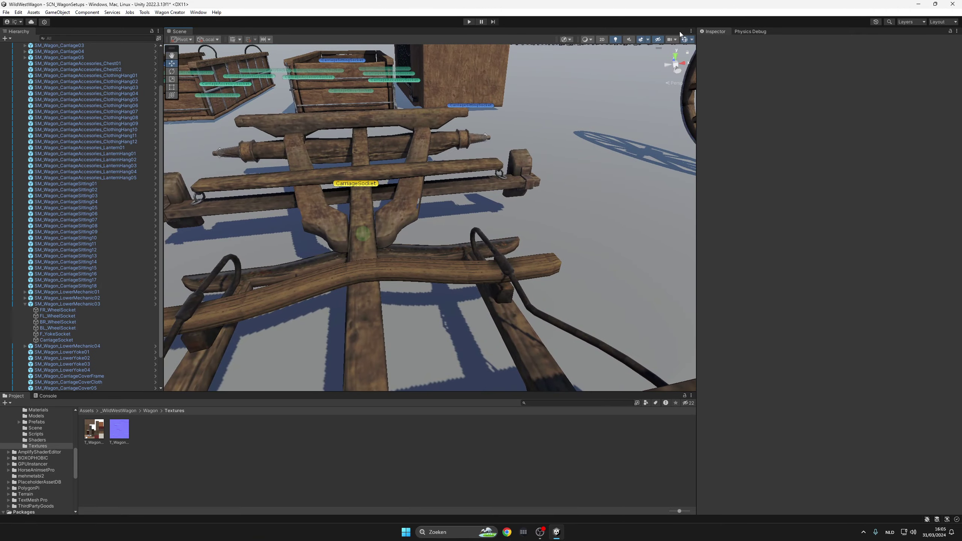
key(w)
right_drag(540, 145, 375, 235)
key(s)
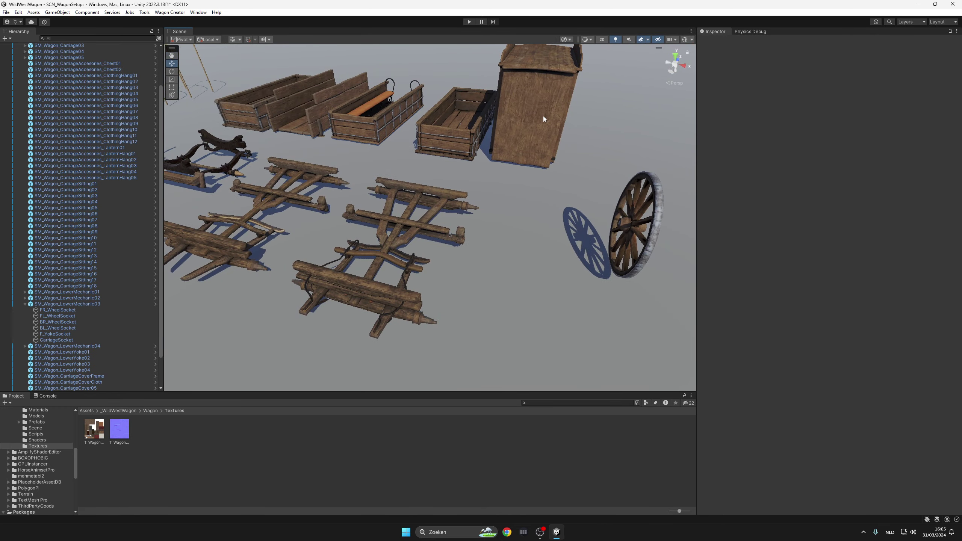
- Select and frame SM_Wagon_Wheel, review the texture and wear settings of its MI_Wagons_Wheel material, and deselect it
click(639, 203)
key(f)
right_drag(609, 214, 550, 198)
alt+drag(550, 198, 498, 183)
click(714, 336)
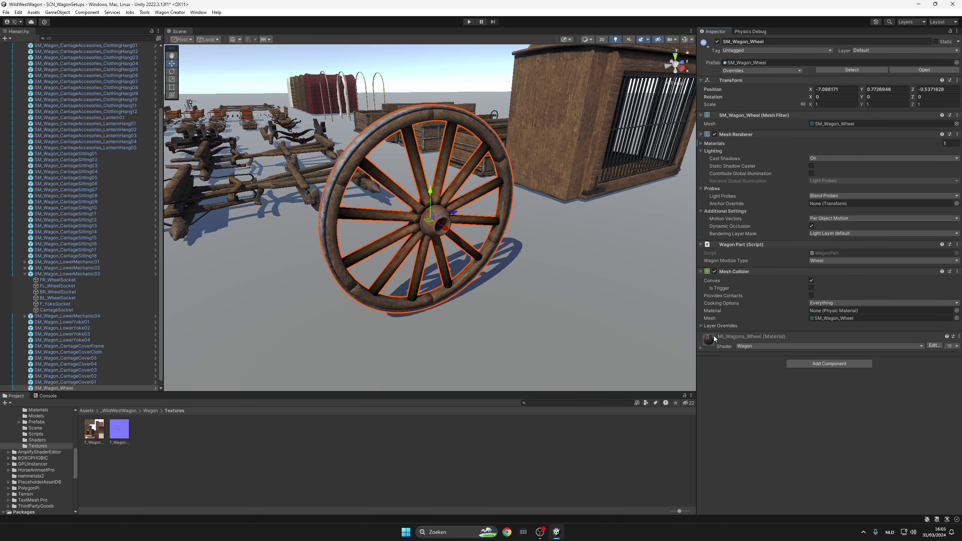
scroll(712, 326, down, 2)
scroll(711, 326, down, 2)
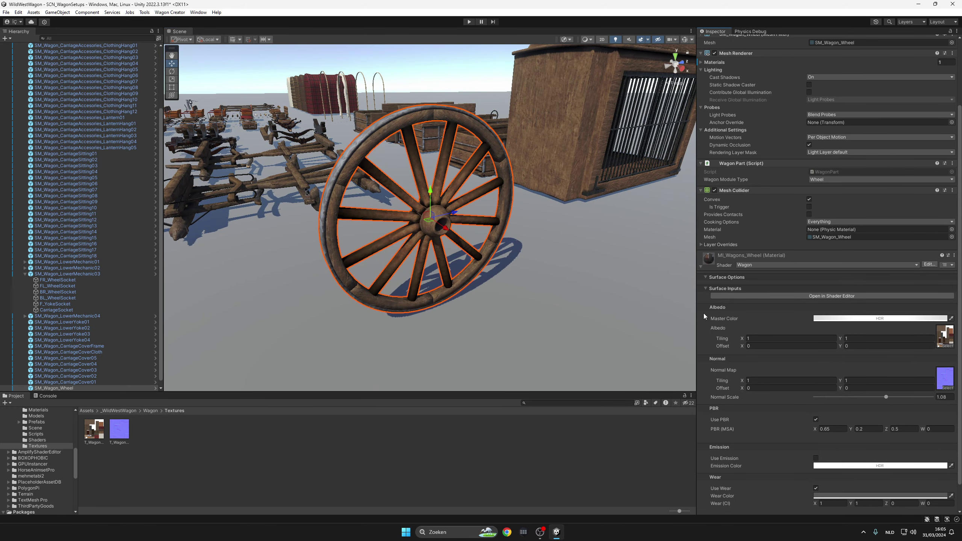
scroll(703, 313, down, 2)
click(587, 213)
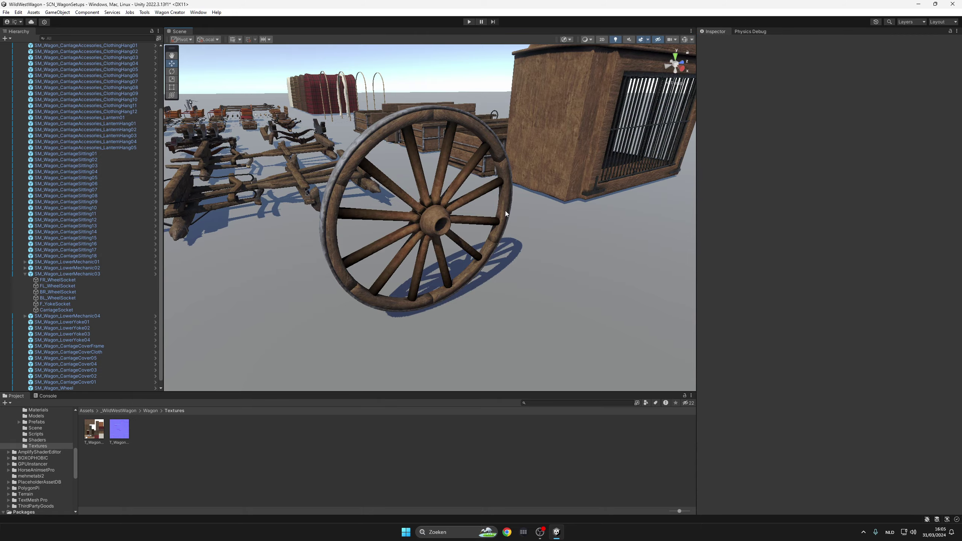
- Bring the assembled wagon into view and collapse the WagonParts group in the hierarchy
right_drag(505, 212, 551, 265)
key(w)
scroll(78, 203, up, 10)
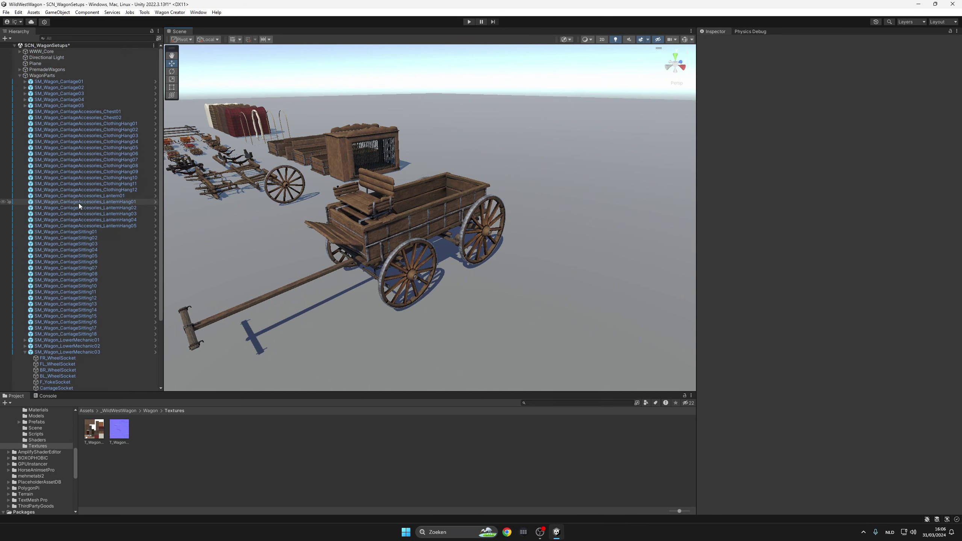
click(19, 75)
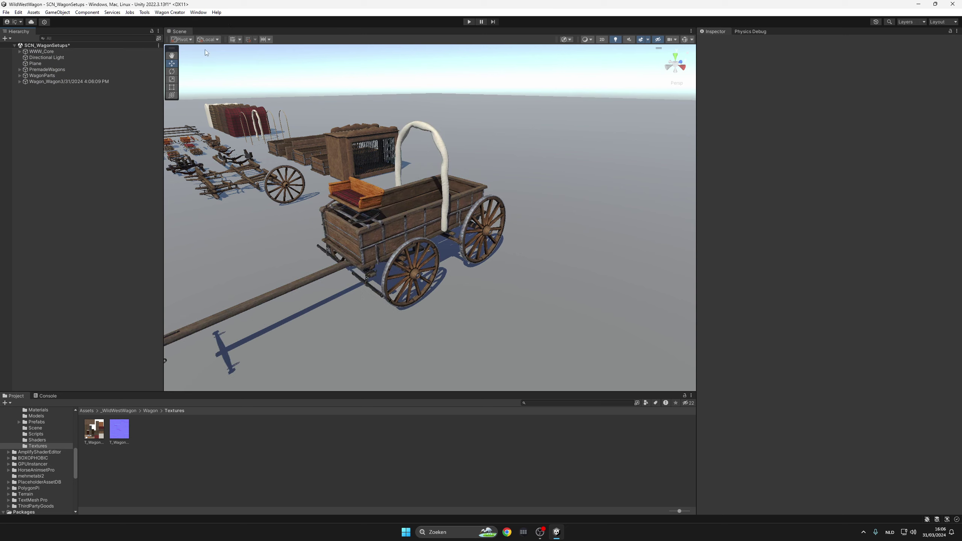
- Generate a new random wagon four times in a row
alt+drag(433, 155, 399, 168)
scroll(399, 168, down, 2)
key(ctrl+g)
key(ctrl+g)
key(ctrl+g)
key(ctrl+g)
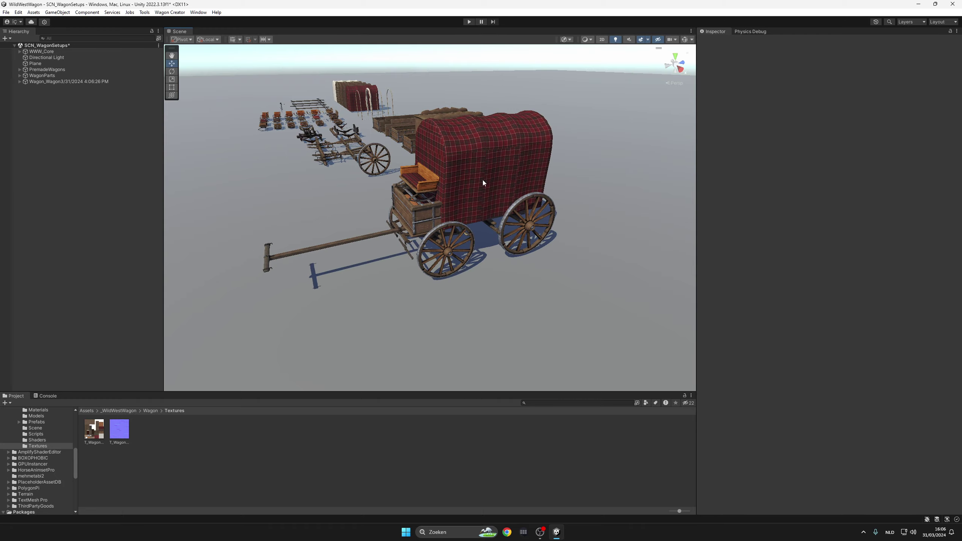
- Select the generated wagon's wheel under BL_WheelSocket and rotate it freely
scroll(477, 190, up, 6)
click(465, 201)
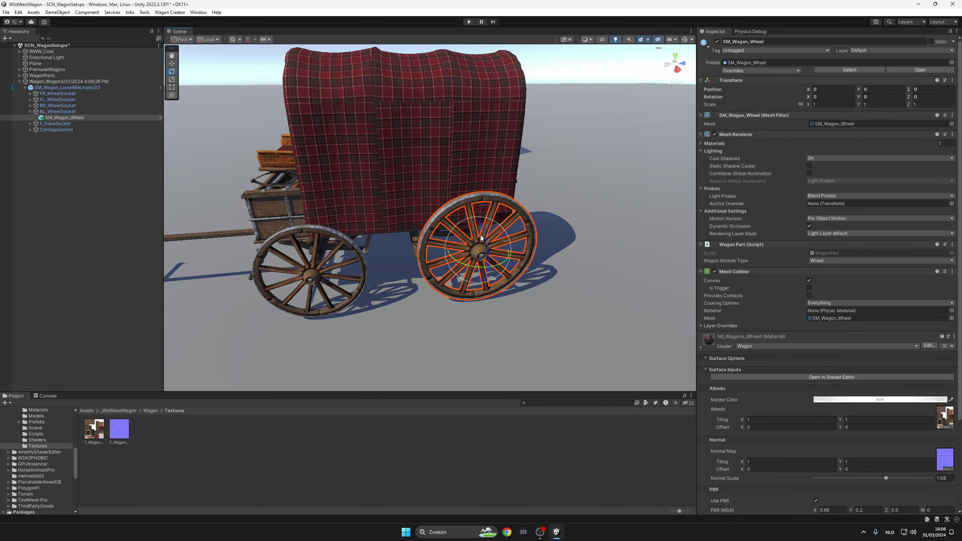
drag(481, 231, 336, 180)
- Select the generated wagon's seat, SM_Wagon_Carriage03 body and SM_Wagon_CarriageCover05 cover in turn to inspect the separate parts
click(281, 206)
scroll(319, 189, up, 2)
click(320, 178)
click(384, 160)
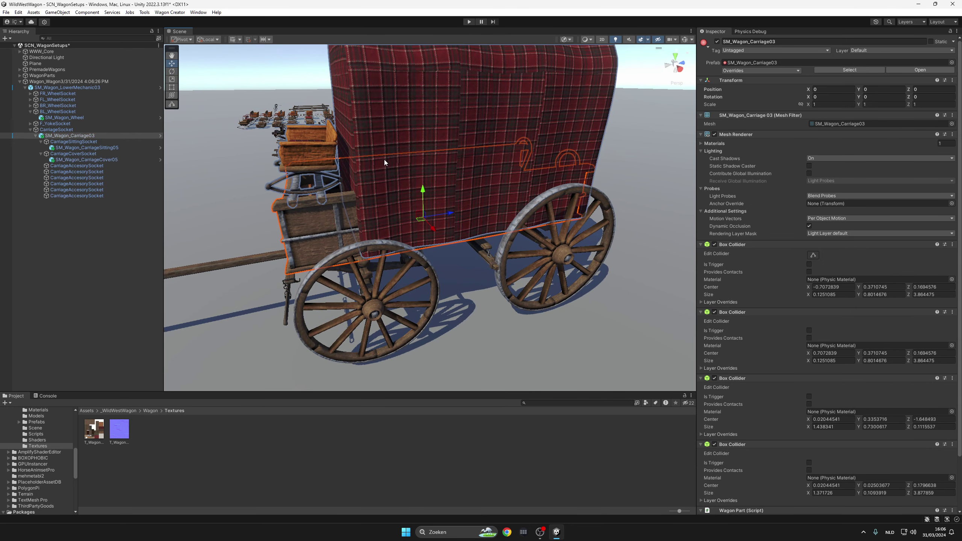
alt+drag(455, 185, 449, 225)
key(shift+d)
middle_drag(449, 226, 433, 180)
click(455, 197)
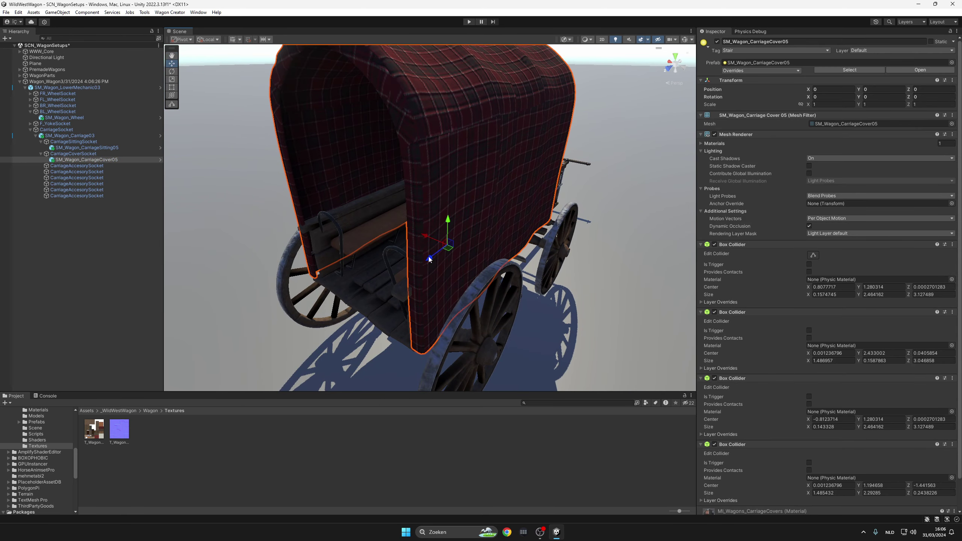
- Select the wagon's SM_Wagon_CarriageSitting05 seat and view it up close from the front of the wagon
drag(429, 257, 414, 263)
key(shift+d)
right_drag(406, 251, 509, 260)
key(w)
alt+drag(508, 261, 694, 253)
right_drag(694, 253, 712, 254)
key(s)
click(341, 239)
key(f)
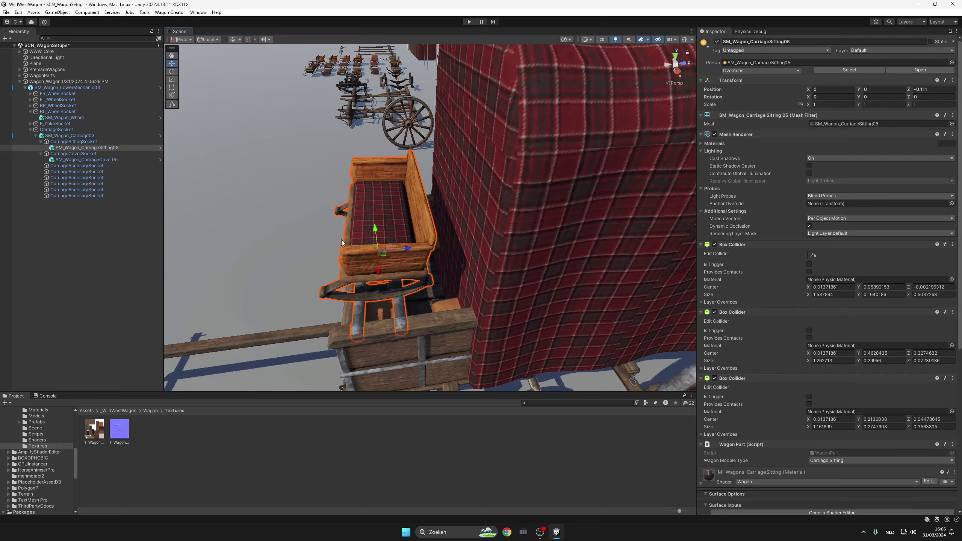
alt+drag(341, 239, 557, 167)
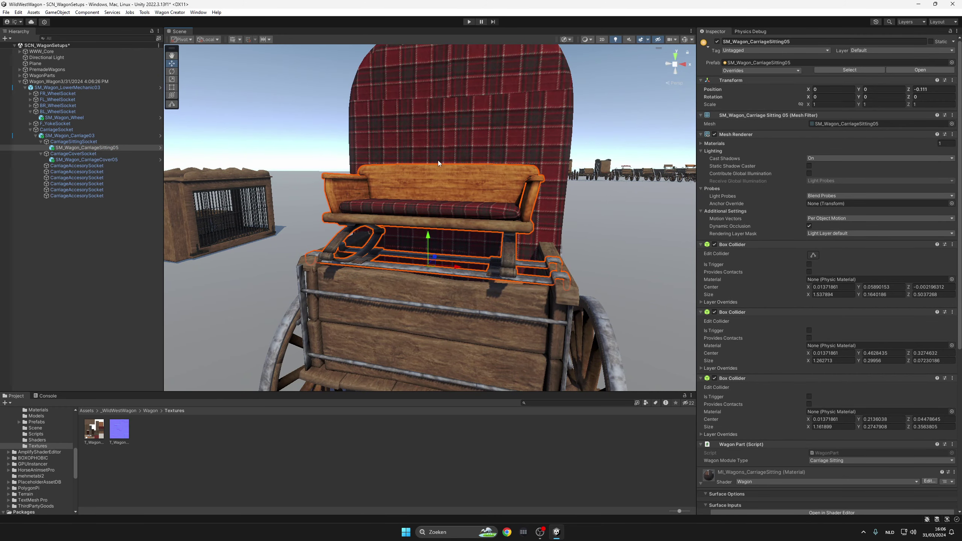
- Locate the seat's prefab in the project's CarriageSeats folder and delete SM_Wagon_CarriageSitting05 from the wagon
click(851, 71)
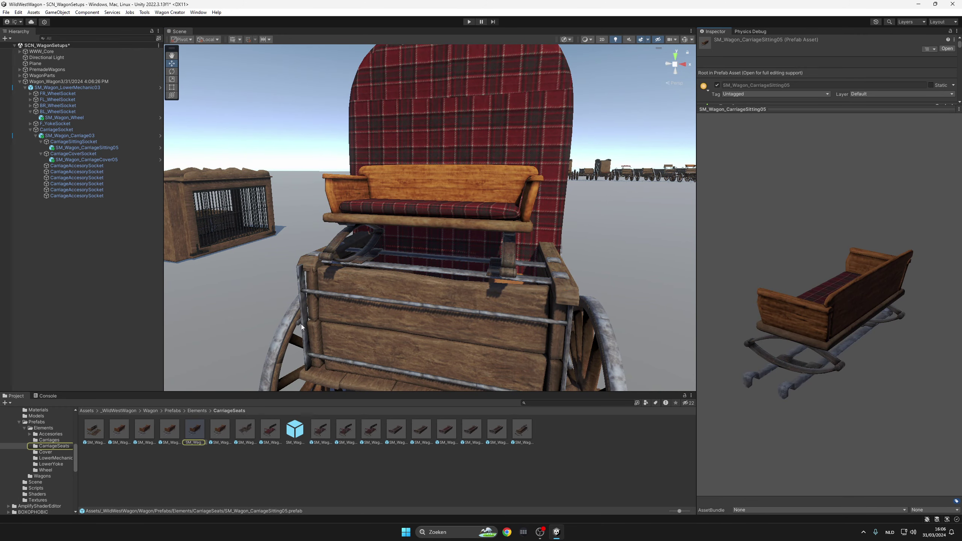
click(485, 221)
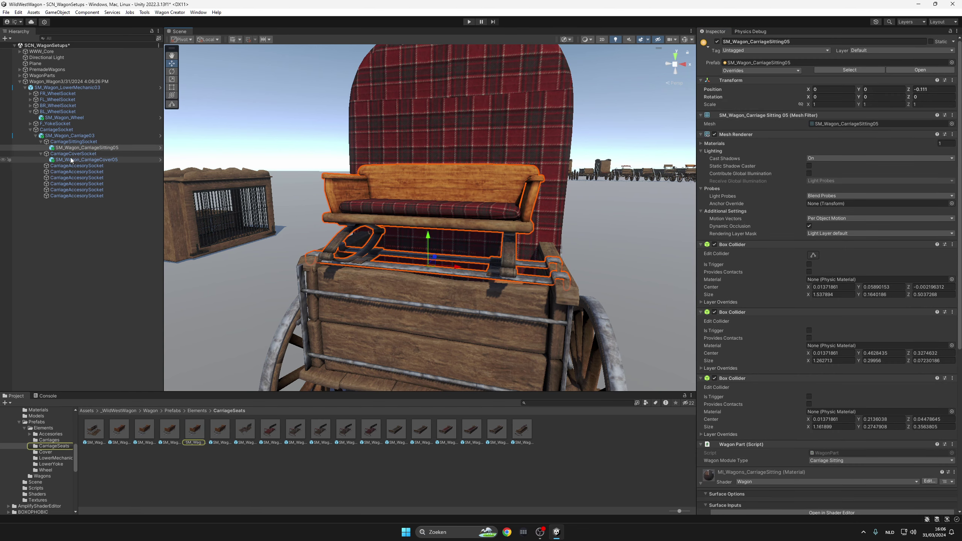
key(Delete)
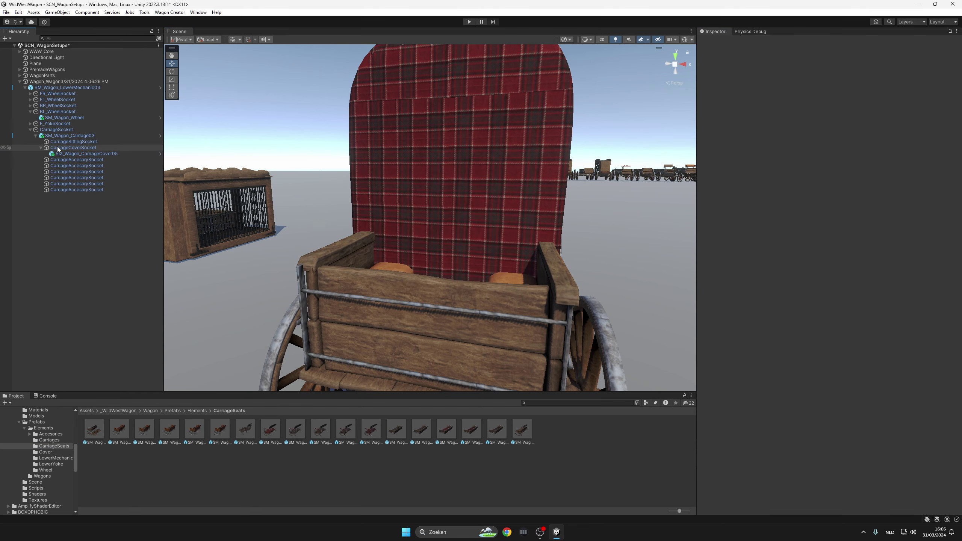
- Place the SM_Wagon_CarriageSitting13 prefab under the wagon's CarriageSittingSocket as the replacement seat and select it
drag(400, 432, 311, 382)
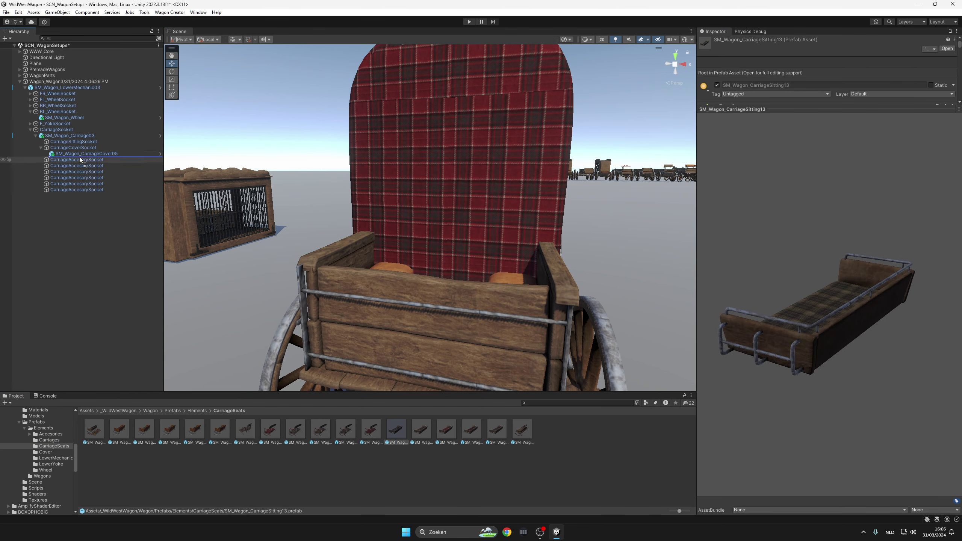
drag(68, 144, 58, 149)
alt+drag(424, 237, 444, 242)
click(506, 245)
click(444, 243)
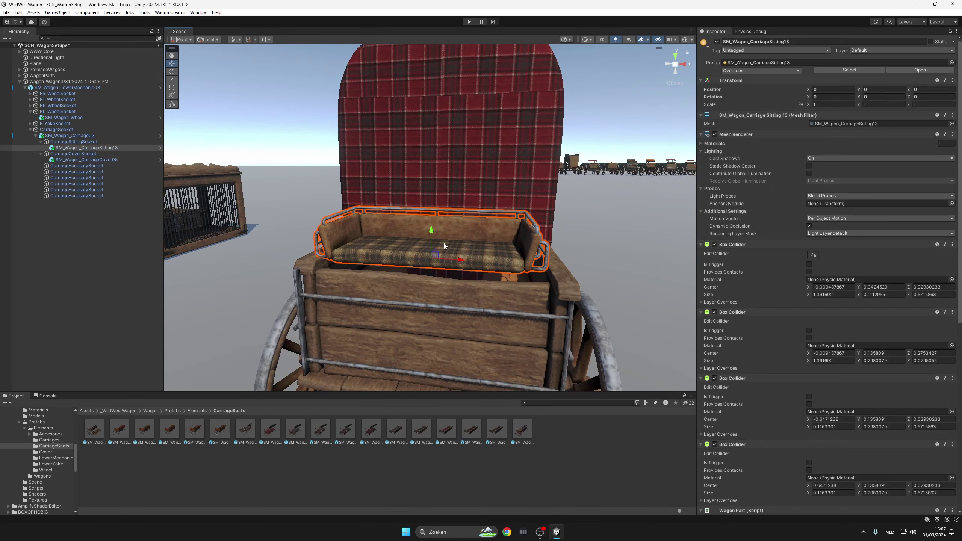
- Examine the wagon with its replacement seat from several sides, both up close and from a distance
drag(509, 287, 515, 288)
alt+drag(557, 288, 534, 250)
scroll(624, 278, up, 3)
alt+drag(624, 279, 621, 312)
click(371, 272)
alt+drag(371, 274, 318, 224)
scroll(498, 258, down, 8)
scroll(319, 223, down, 3)
- Generate random wagons repeatedly until one with the caged SM_Wagon_Carriage05 body appears, and view it up close
key(ctrl+g)
key(ctrl+g)
key(ctrl+g)
key(ctrl+g)
key(ctrl+g)
key(ctrl+g)
key(ctrl+g)
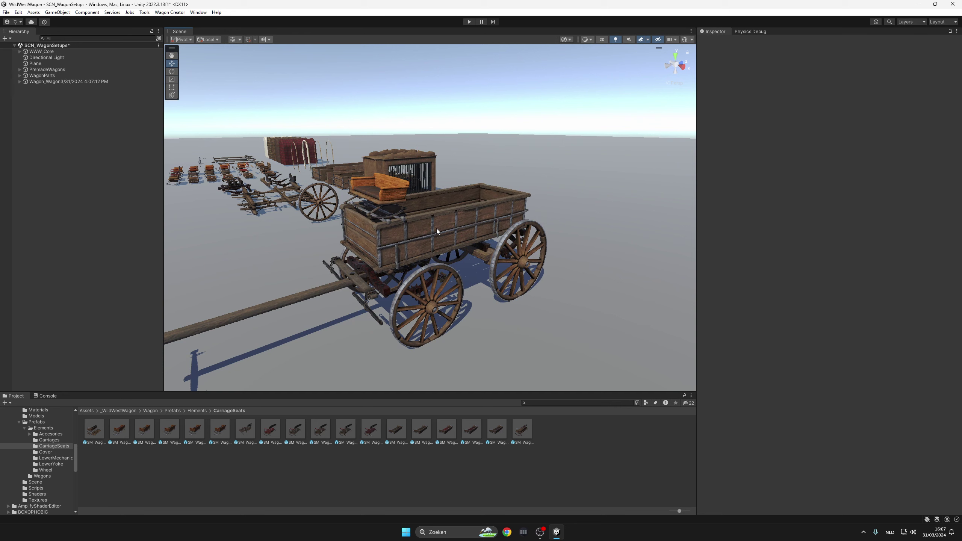
key(space)
key(space)
key(space)
key(space)
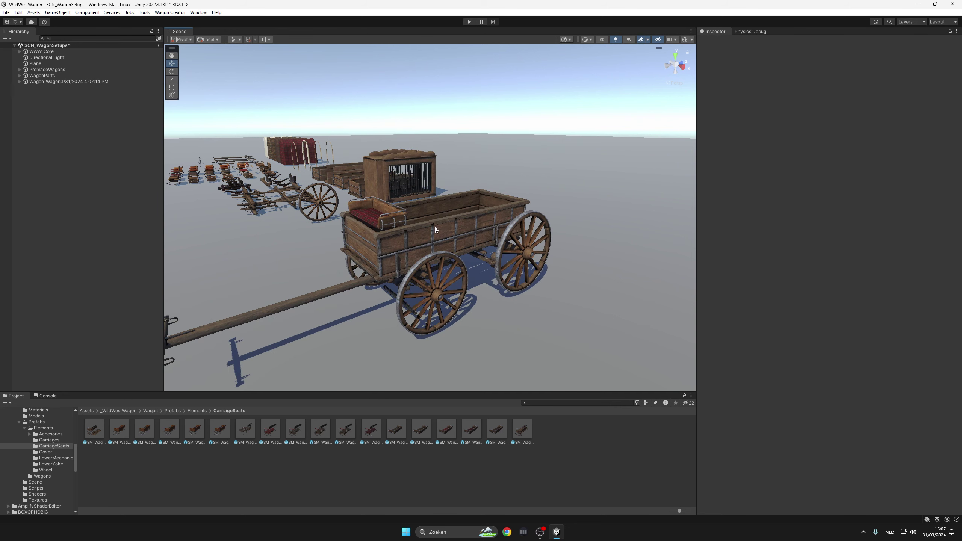
key(space)
key(space)
key(space)
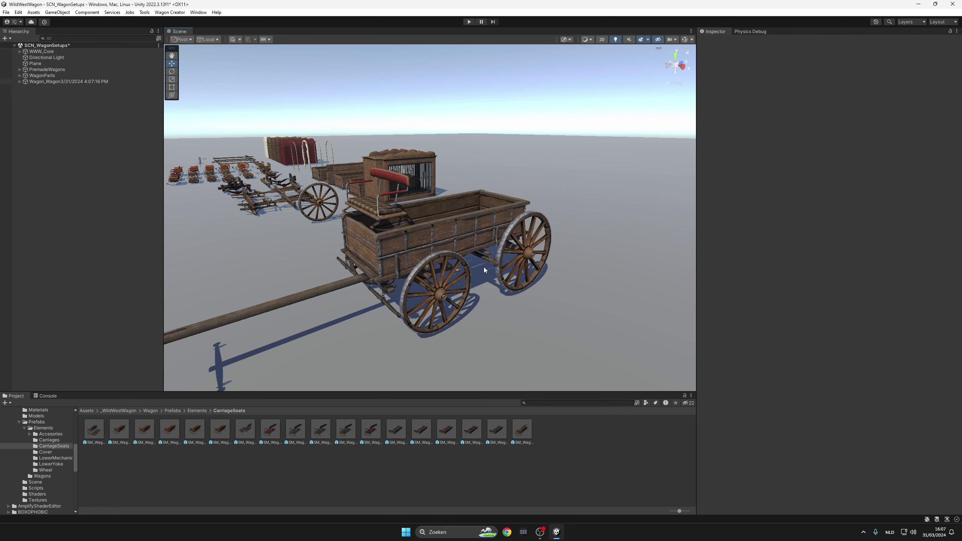
alt+drag(491, 274, 358, 222)
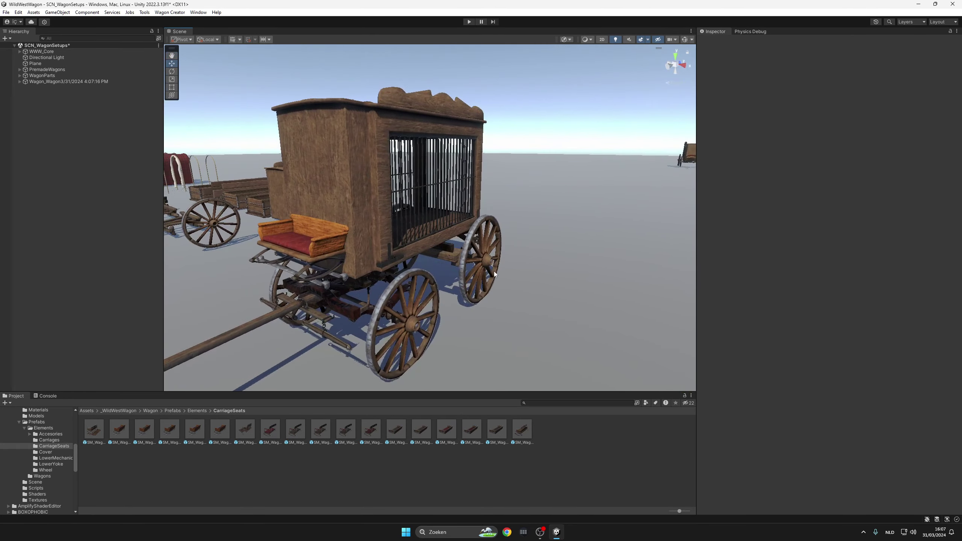
- Open the SM_Wagon_Carriage05 body's mesh preview, switch it to Vertex Color and inspect the bars and frame
click(358, 222)
double_click(839, 124)
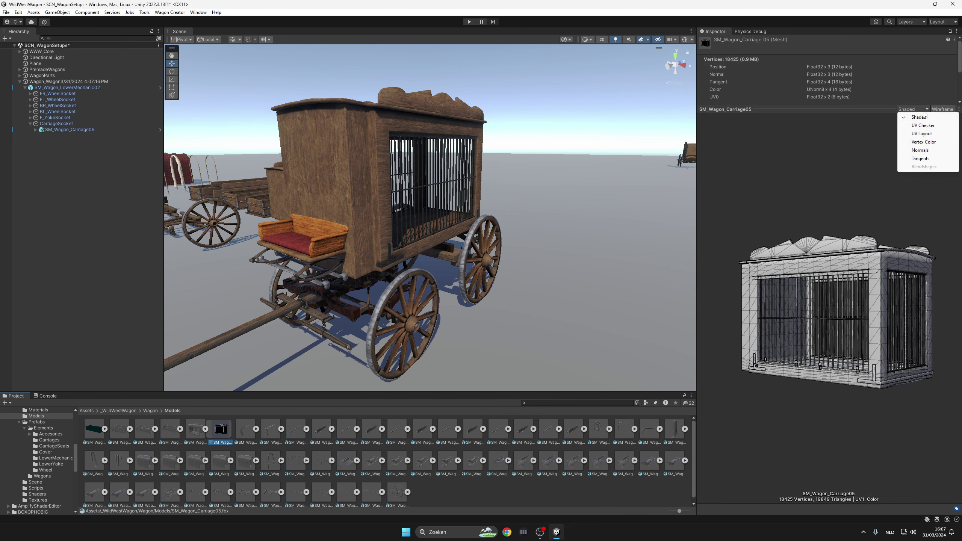
click(923, 142)
drag(868, 199, 701, 284)
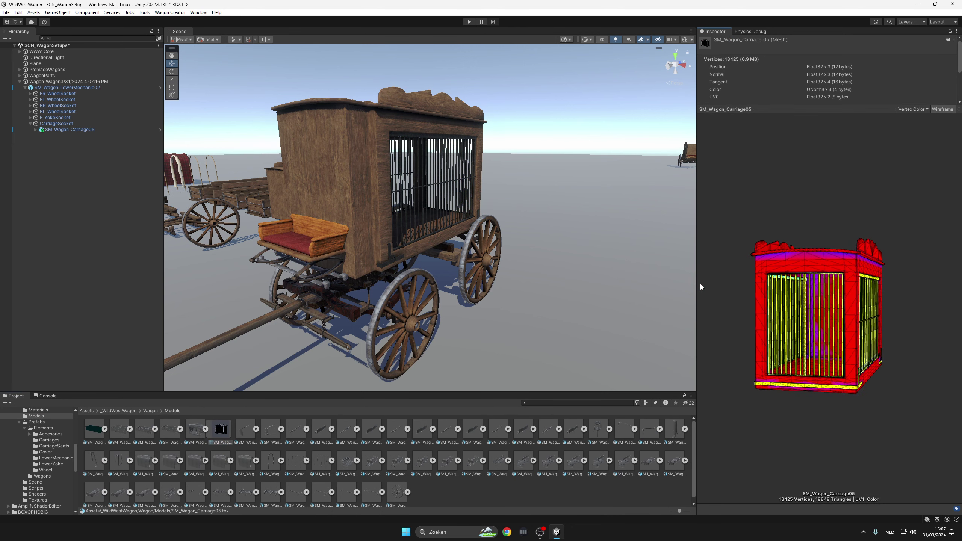
scroll(875, 225, up, 5)
drag(875, 225, 736, 253)
scroll(795, 186, up, 3)
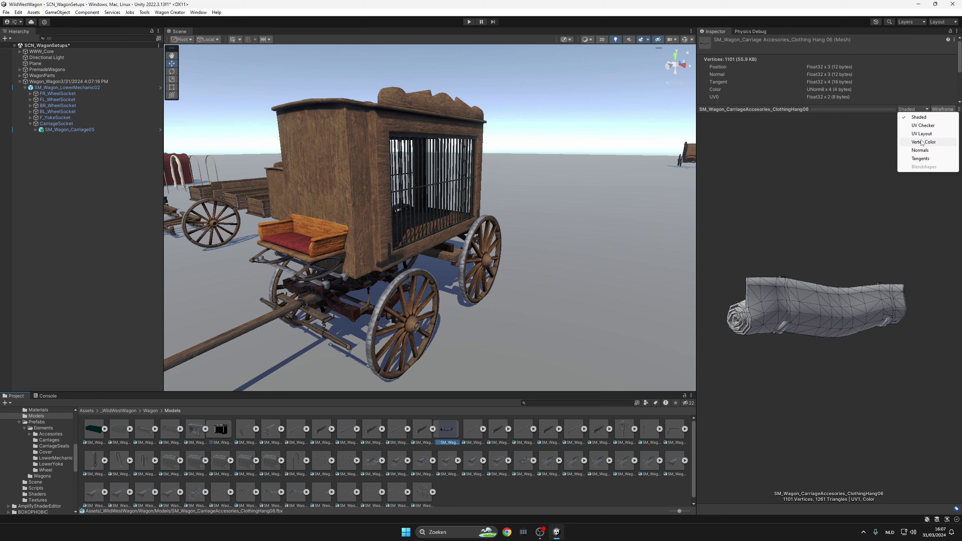
- Inspect the SM_Wagon_CarriageAccesories_ClothingHang06 and SM_Wagon_CarriageSitting03 meshes in Vertex Color, hiding the seat preview's wireframe
click(922, 142)
mouse_move(908, 155)
mouse_down()
mouse_move(728, 262)
mouse_move(517, 250)
mouse_move(823, 328)
mouse_move(881, 314)
mouse_move(868, 304)
mouse_move(859, 328)
mouse_move(877, 328)
mouse_move(827, 331)
mouse_move(907, 312)
mouse_move(814, 321)
mouse_move(822, 278)
mouse_move(930, 289)
mouse_move(778, 265)
mouse_move(837, 292)
mouse_move(830, 270)
mouse_move(917, 297)
mouse_move(880, 290)
mouse_up()
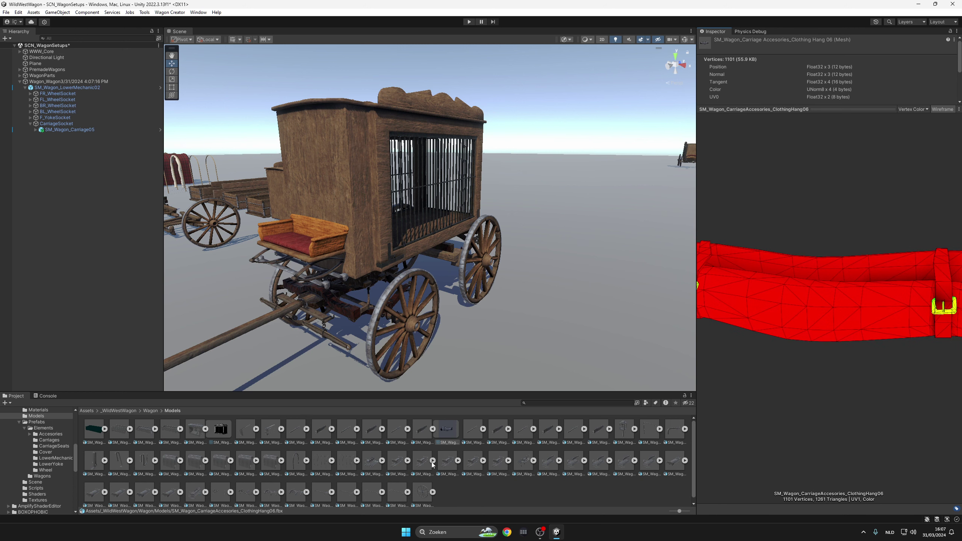
click(446, 466)
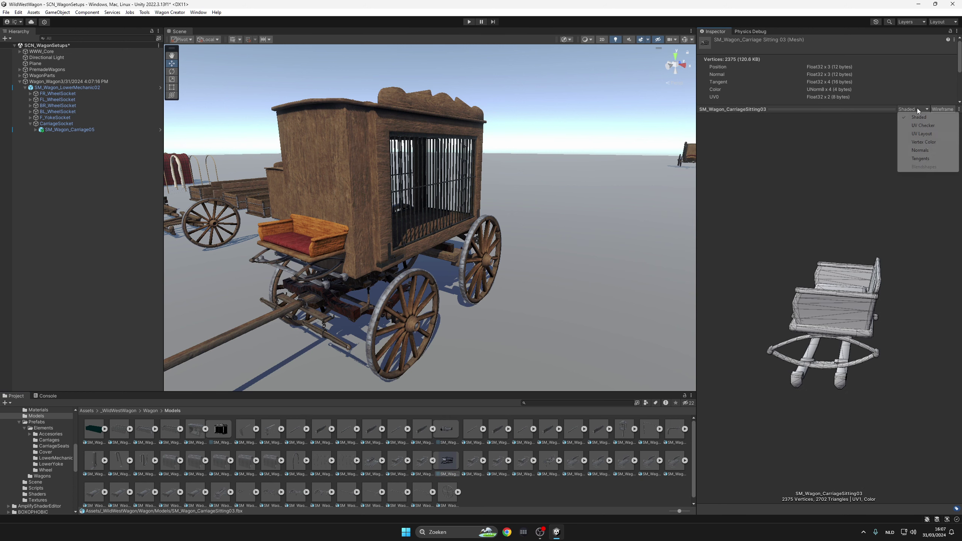
click(917, 143)
drag(801, 247, 36, 277)
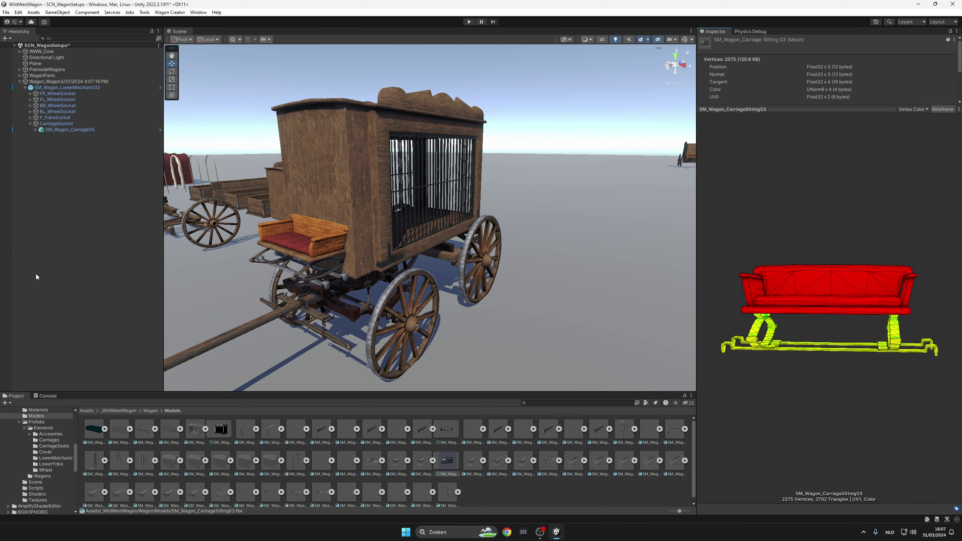
scroll(772, 331, up, 3)
drag(771, 332, 847, 293)
click(943, 109)
scroll(831, 307, down, 5)
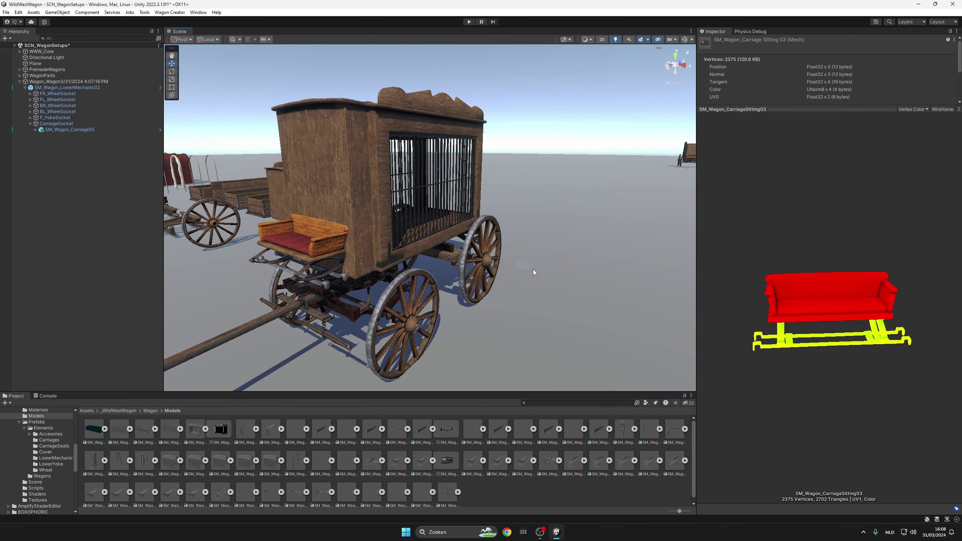
- Select the SM_Wagon_Carriage05 body, open its Wagon shader graph and dock it beside the Scene view
click(328, 200)
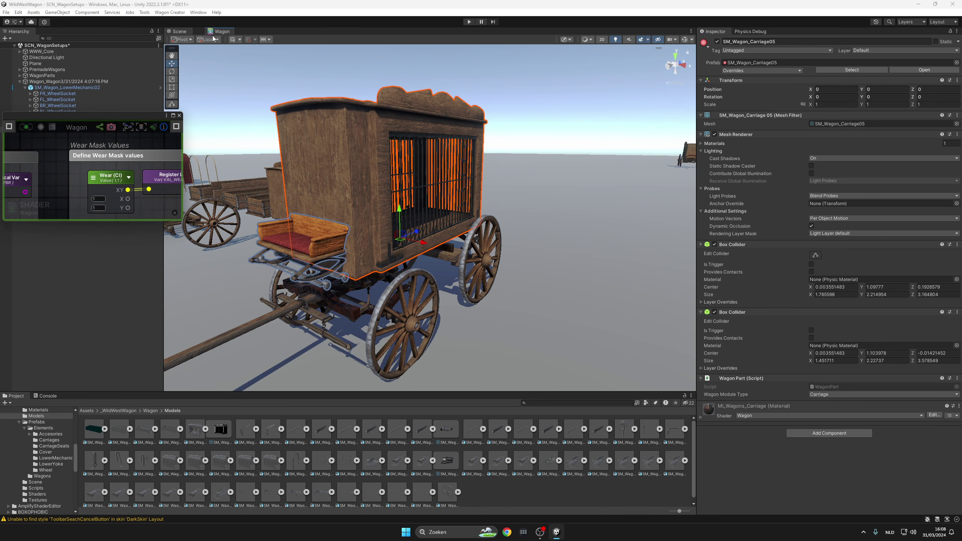
drag(212, 36, 201, 31)
double_click(201, 31)
scroll(493, 255, down, 8)
middle_drag(505, 286, 586, 299)
drag(379, 169, 434, 196)
click(320, 194)
double_click(66, 33)
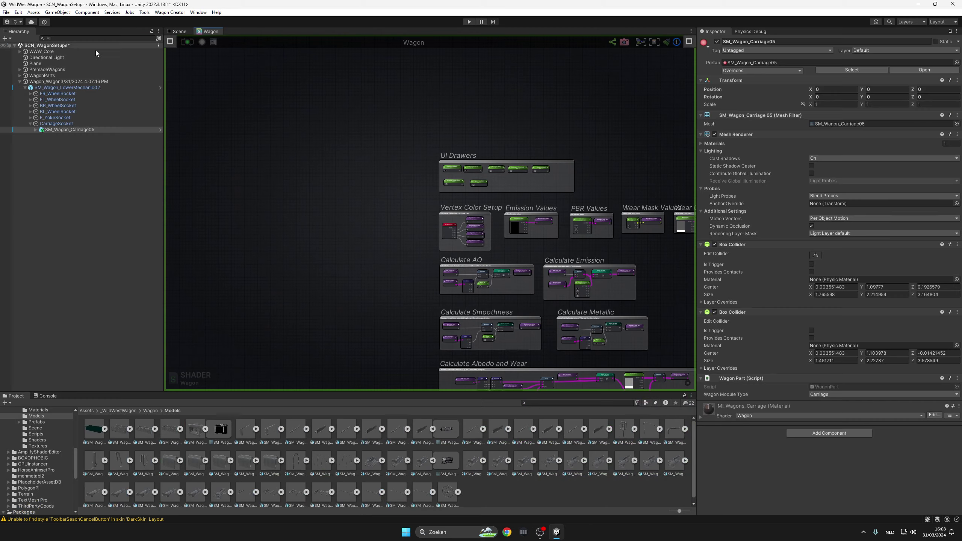
- Return to the Scene view and expand the MI_Wagons_Carriage material to examine its Albedo, Normal, PBR, Emission and Wear inputs
click(180, 32)
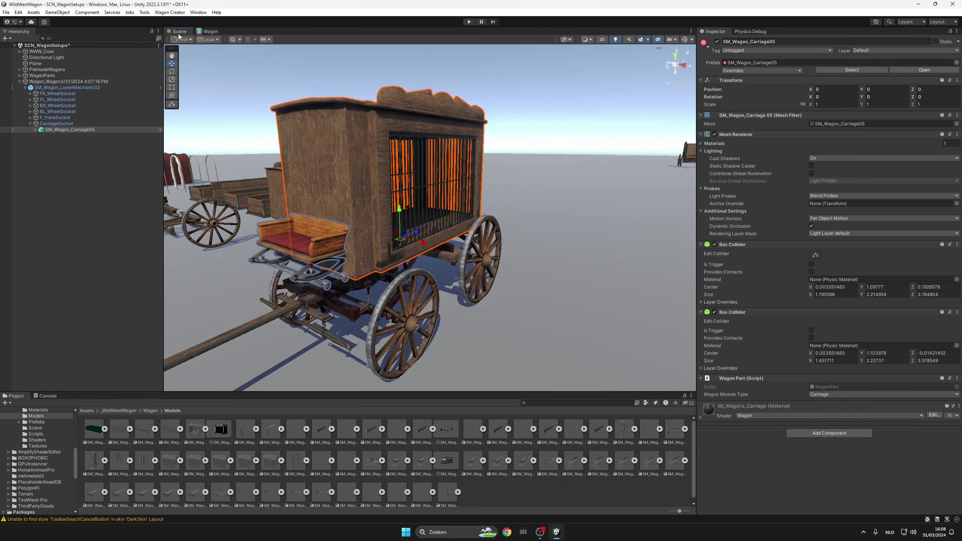
click(709, 408)
scroll(794, 360, down, 5)
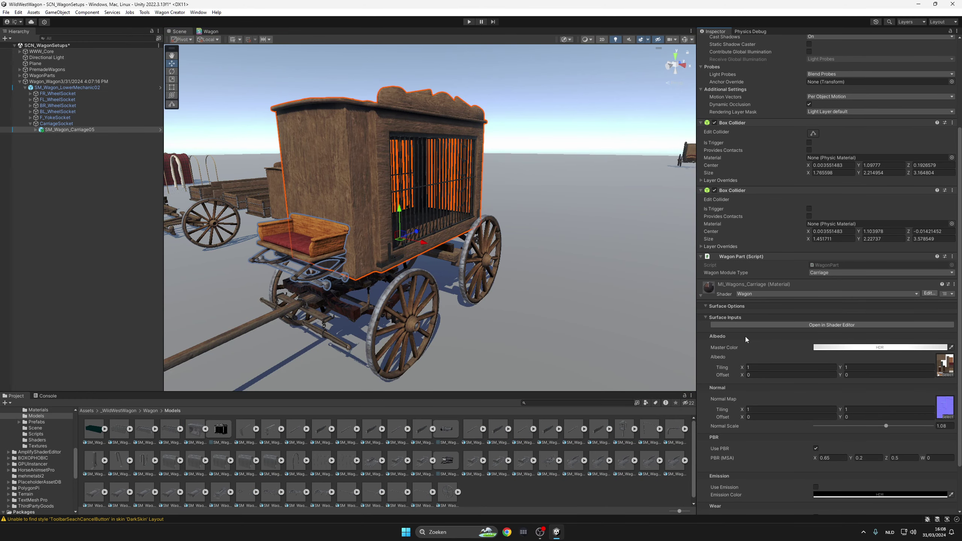
scroll(747, 343, down, 3)
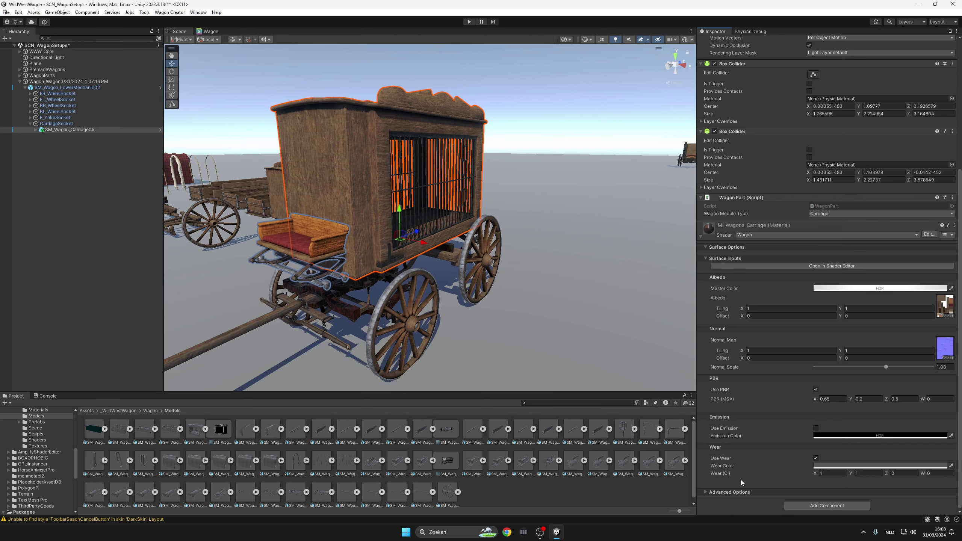
- Maximize the Wagon shader graph and examine its Vertex Color Setup and Emission Values groups
double_click(209, 31)
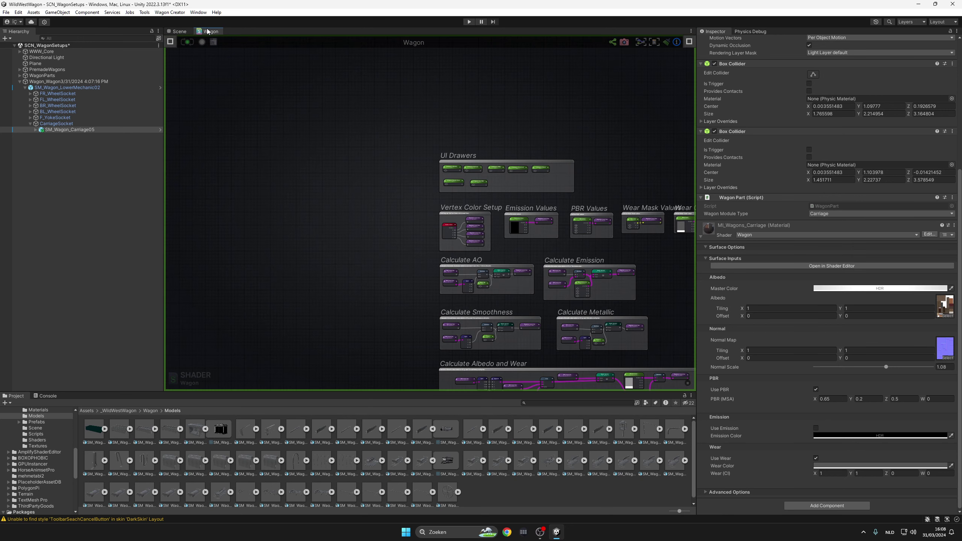
scroll(436, 201, up, 4)
middle_drag(149, 202, 217, 188)
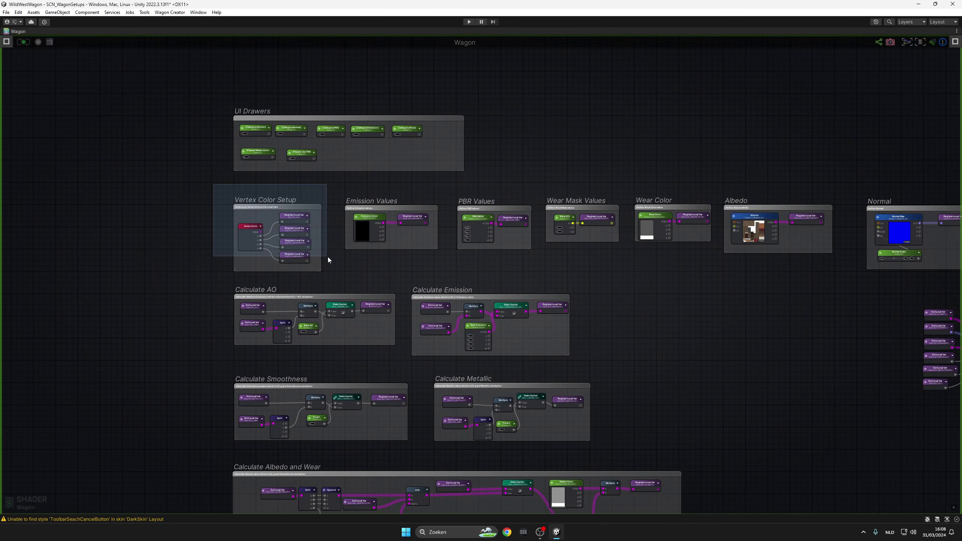
drag(328, 257, 328, 259)
scroll(333, 260, up, 4)
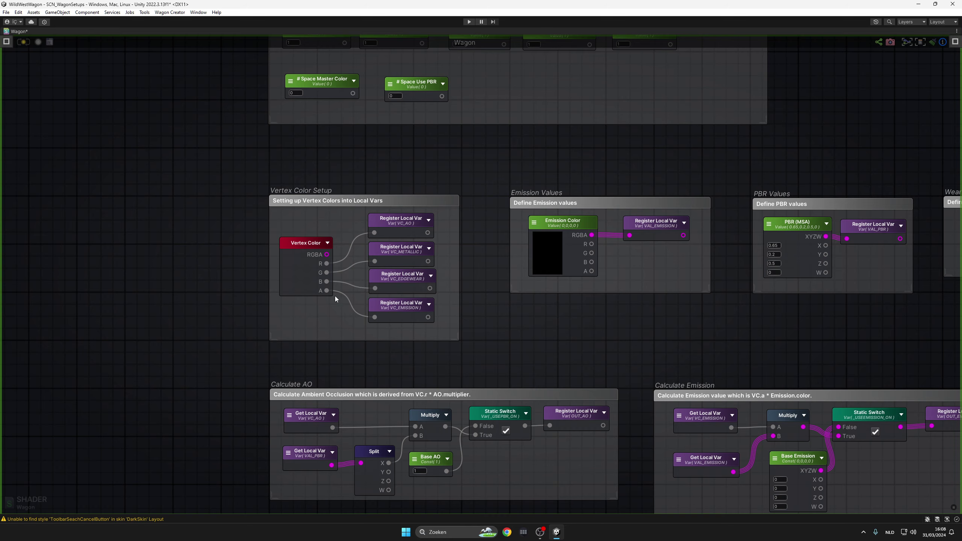
middle_drag(524, 325, 417, 315)
drag(380, 175, 610, 302)
scroll(617, 295, down, 3)
middle_drag(617, 295, 572, 298)
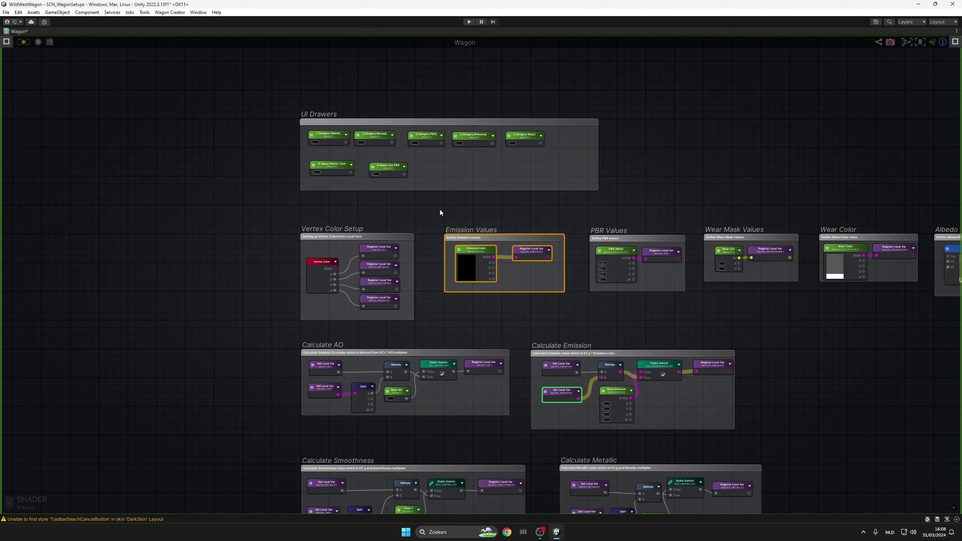
- Examine the shader graph's PBR Values, Wear Mask Values, Wear Color, Albedo and Normal groups
middle_drag(668, 307, 545, 298)
click(742, 329)
middle_drag(742, 329, 625, 315)
drag(329, 168, 681, 270)
click(754, 303)
scroll(759, 304, down, 2)
middle_drag(759, 304, 636, 292)
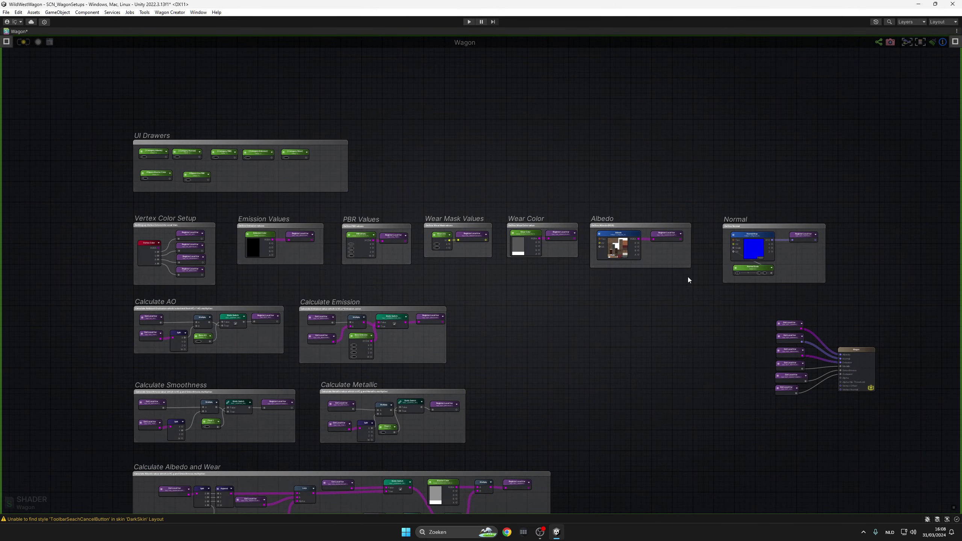
- Examine the shader's AO, emission, smoothness, metallic and albedo-wear calculation groups and the Wagon output node
middle_drag(530, 306, 618, 177)
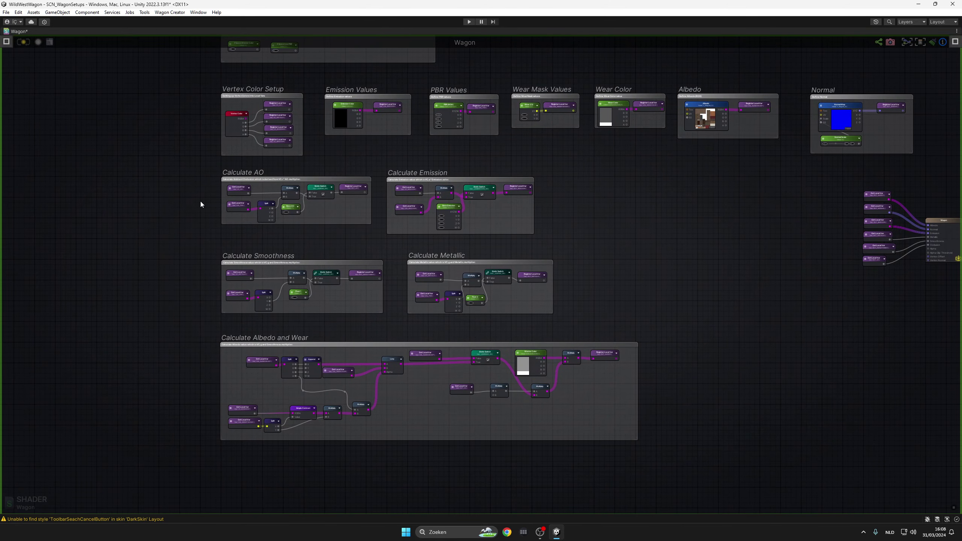
middle_drag(636, 314, 391, 398)
scroll(690, 352, up, 6)
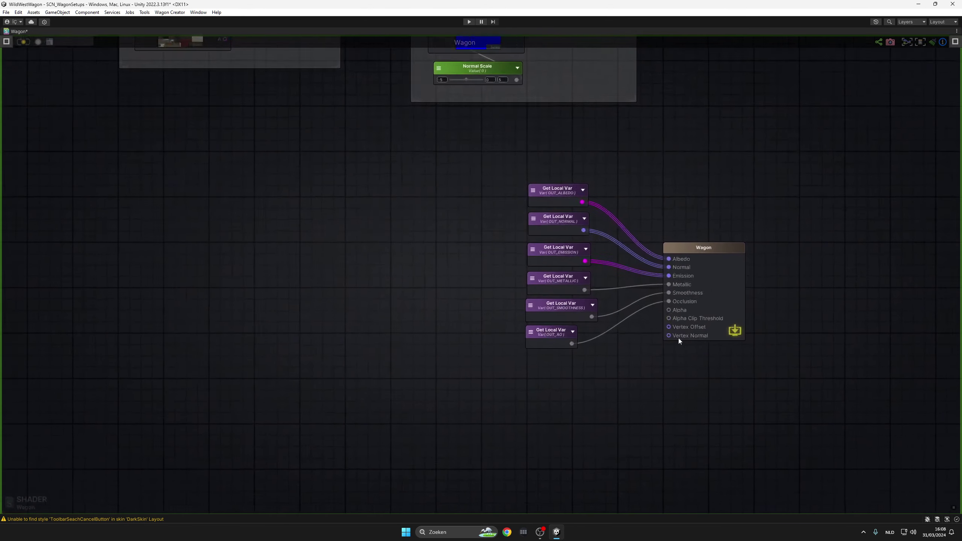
middle_drag(288, 197, 593, 365)
scroll(356, 235, down, 5)
middle_drag(306, 219, 514, 312)
middle_drag(59, 156, 297, 197)
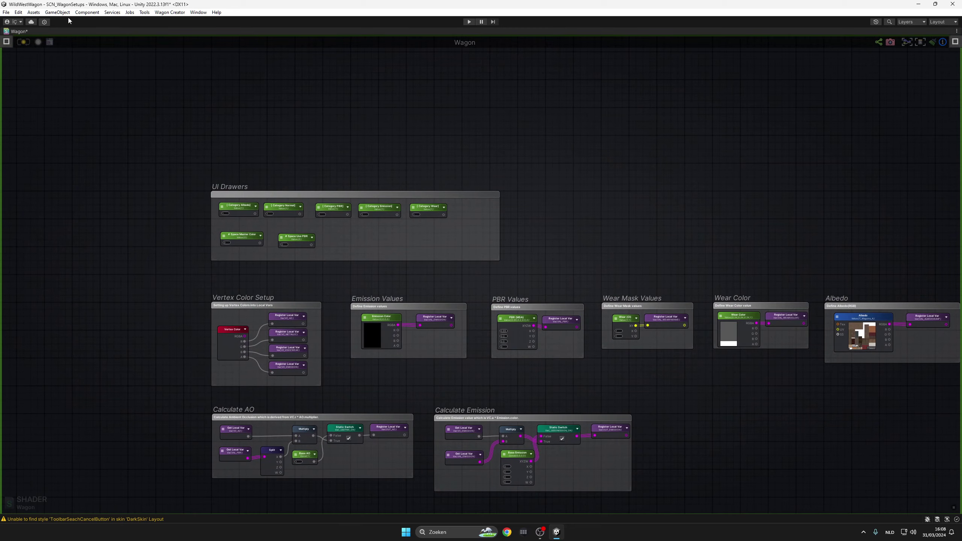
- Restore the layout, return to the Scene view and select the carriage's MI_Wagons_Carriage material asset in the Materials folder
double_click(61, 33)
click(180, 32)
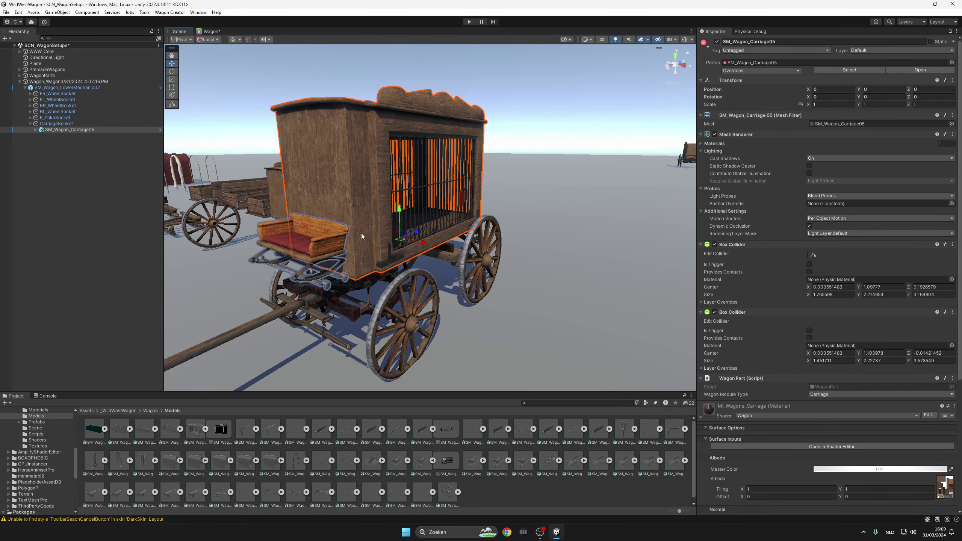
scroll(720, 323, down, 5)
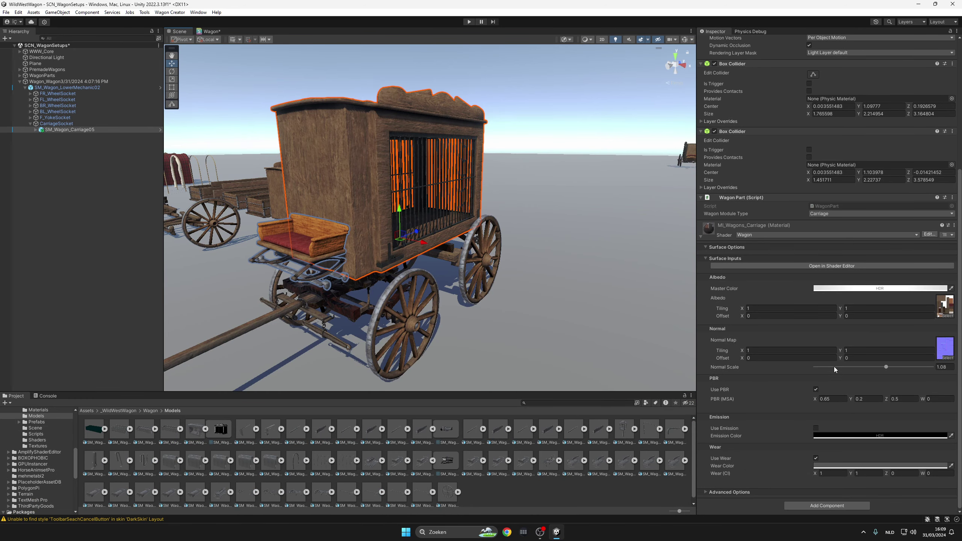
click(954, 225)
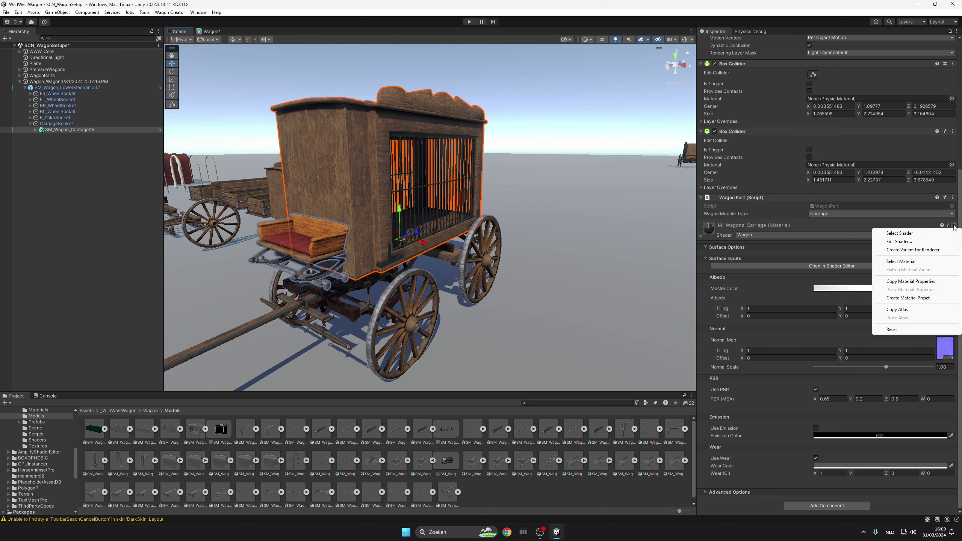
click(916, 261)
click(93, 430)
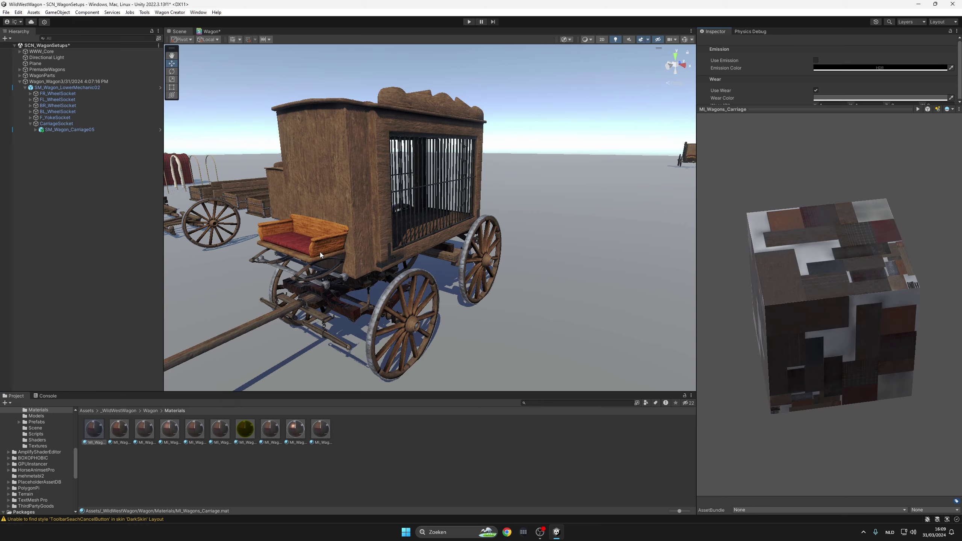
- Go through the chest, covers, sitting and lantern material assets in the Materials folder and compare their previews
right_drag(321, 253, 264, 241)
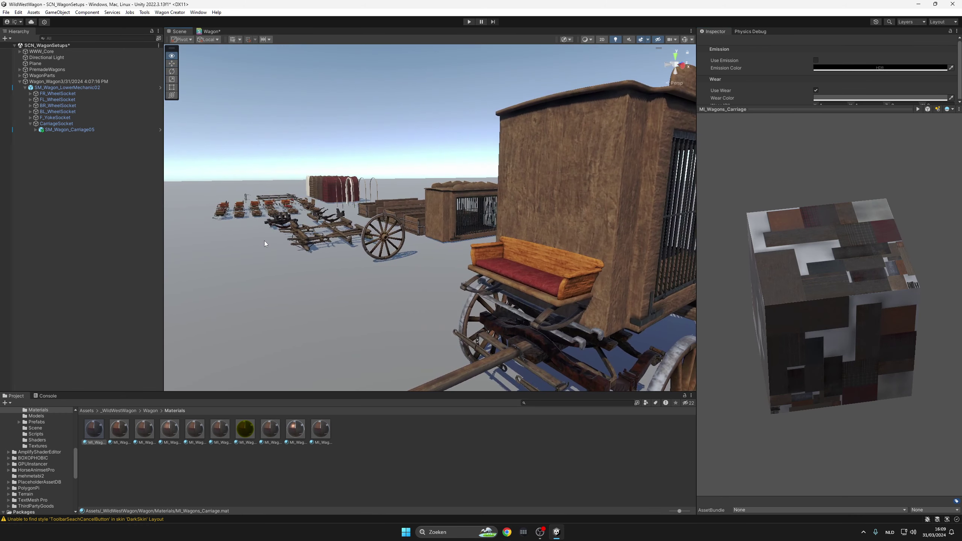
click(116, 431)
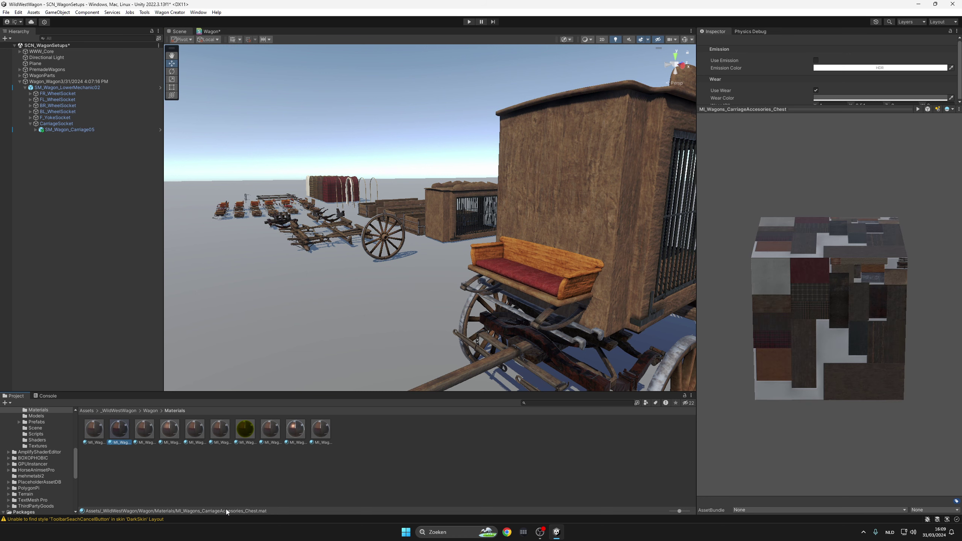
click(146, 436)
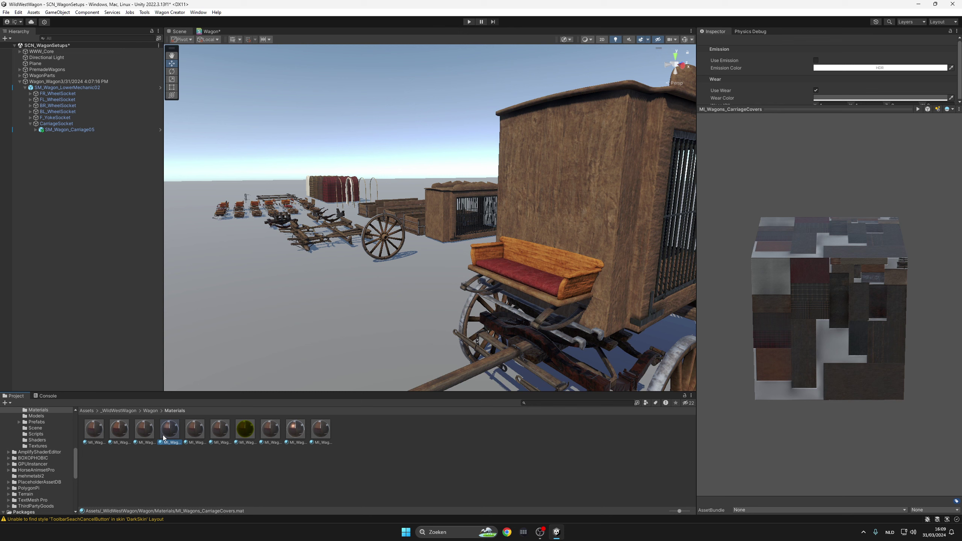
click(190, 438)
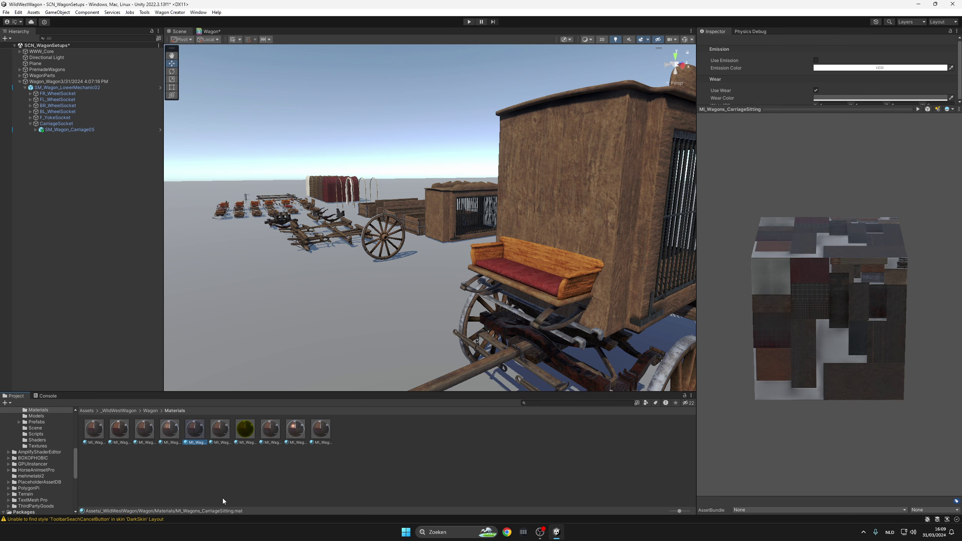
key(Right)
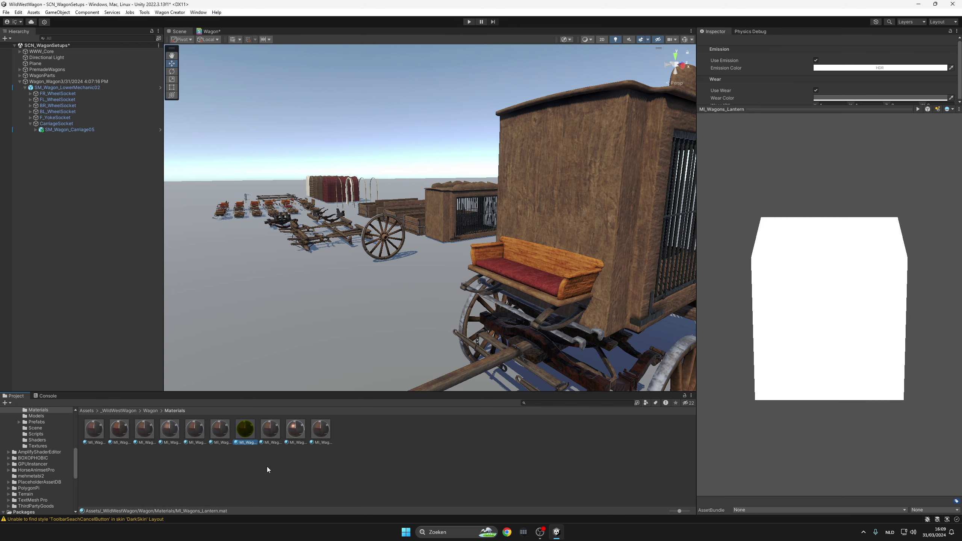
- Go to the laid-out accessory parts, maximize the Scene view and examine the two chests up close
click(339, 344)
right_drag(339, 343, 385, 266)
key(e)
key(w)
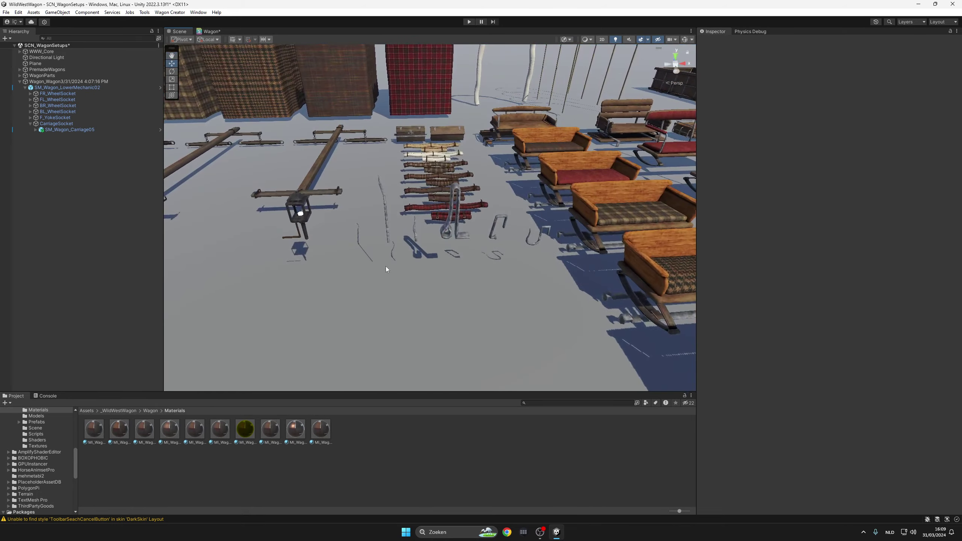
key(shift+space)
right_drag(475, 266, 471, 270)
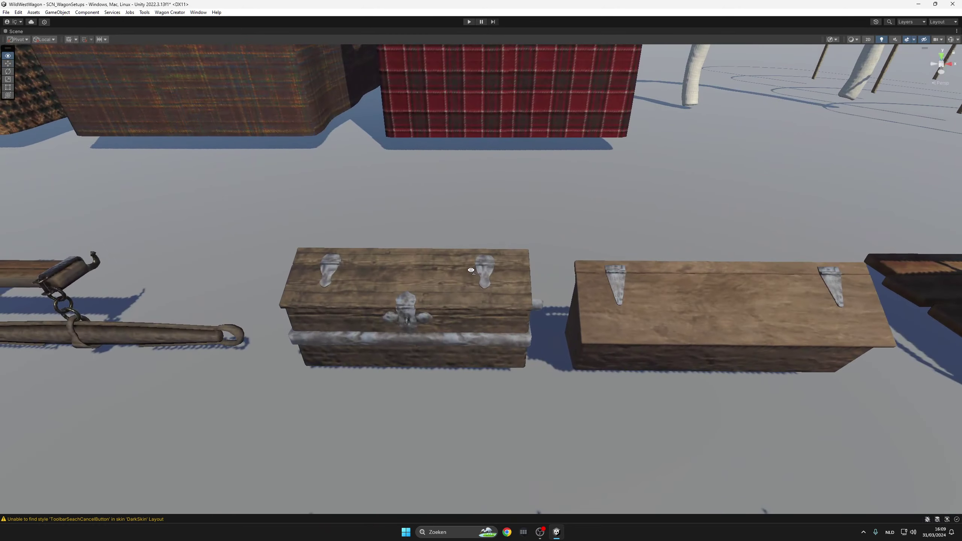
scroll(674, 309, down, 5)
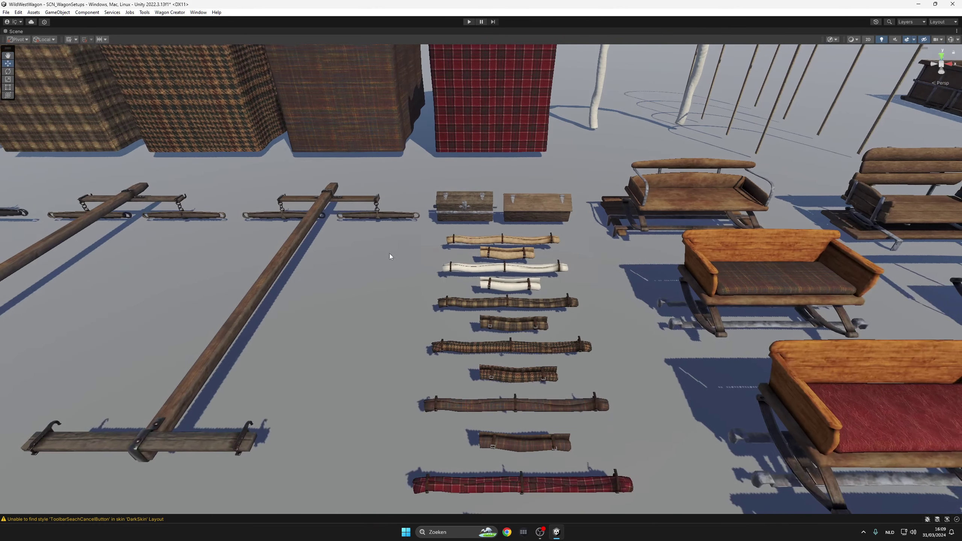
- Examine the rolled cloth accessories, the metal hooks and the lantern standing in front of them
drag(401, 226, 640, 483)
drag(645, 408, 652, 414)
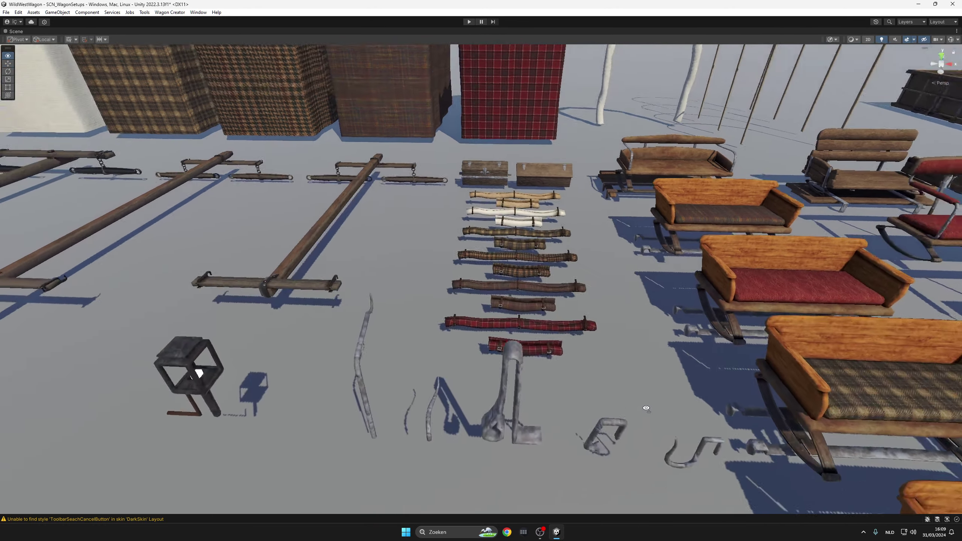
key(w)
right_drag(646, 409, 688, 325)
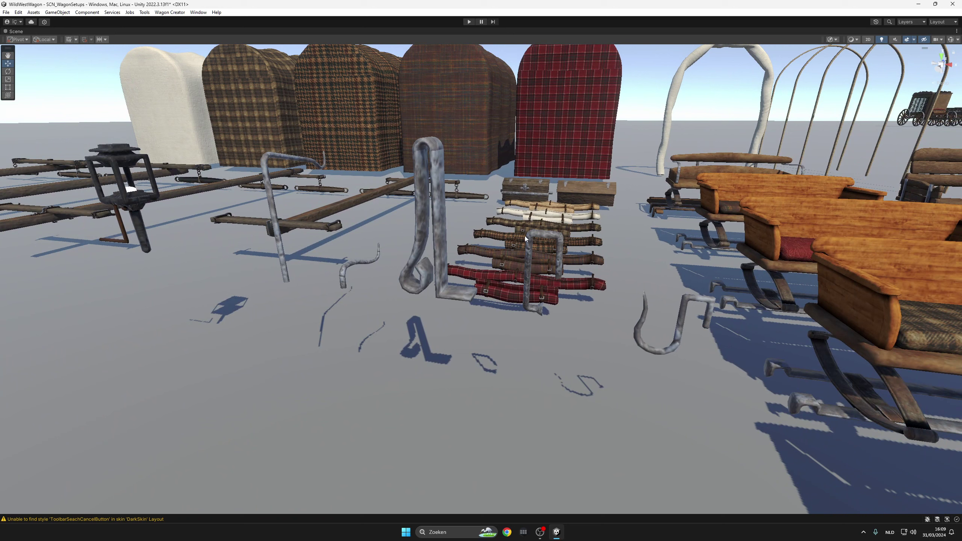
right_drag(525, 236, 492, 244)
middle_drag(491, 245, 486, 284)
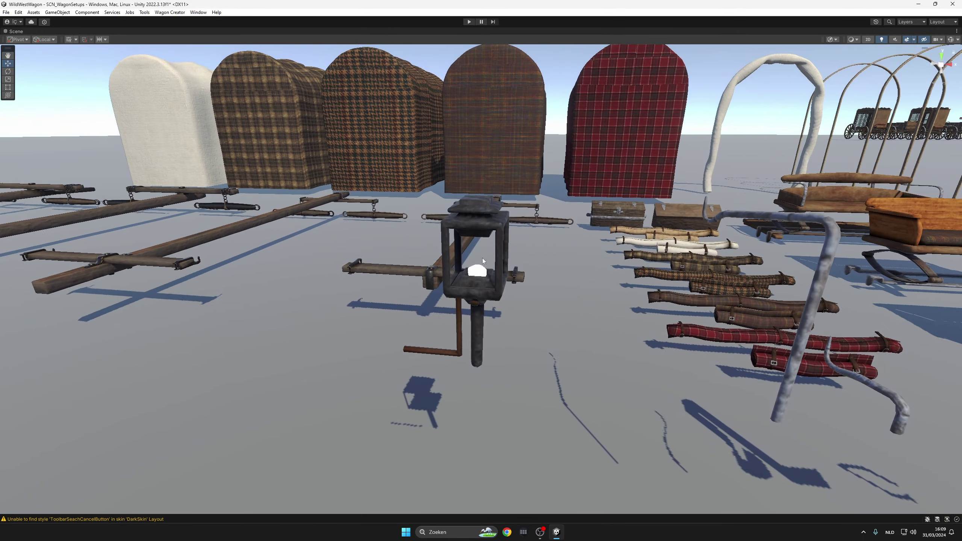
- Inspect the lantern up close, select SM_Wagon_CarriageAccesories_Lantern01, restore the layout and bring up its MI_Wagons_Lantern emission settings
scroll(486, 285, up, 10)
alt+drag(651, 304, 394, 303)
alt+drag(496, 186, 416, 205)
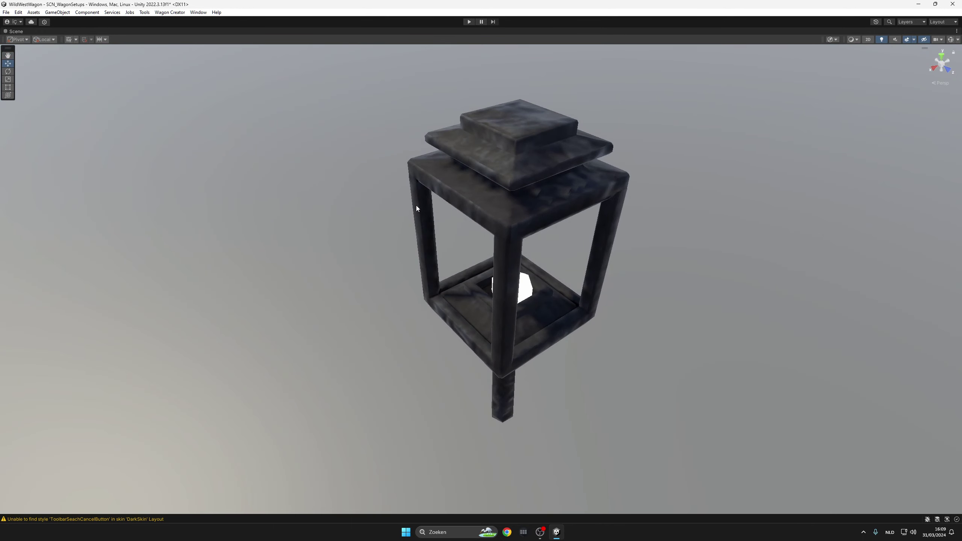
click(458, 199)
key(shift+space)
alt+drag(663, 315, 555, 243)
scroll(565, 258, up, 3)
click(715, 279)
scroll(598, 221, down, 5)
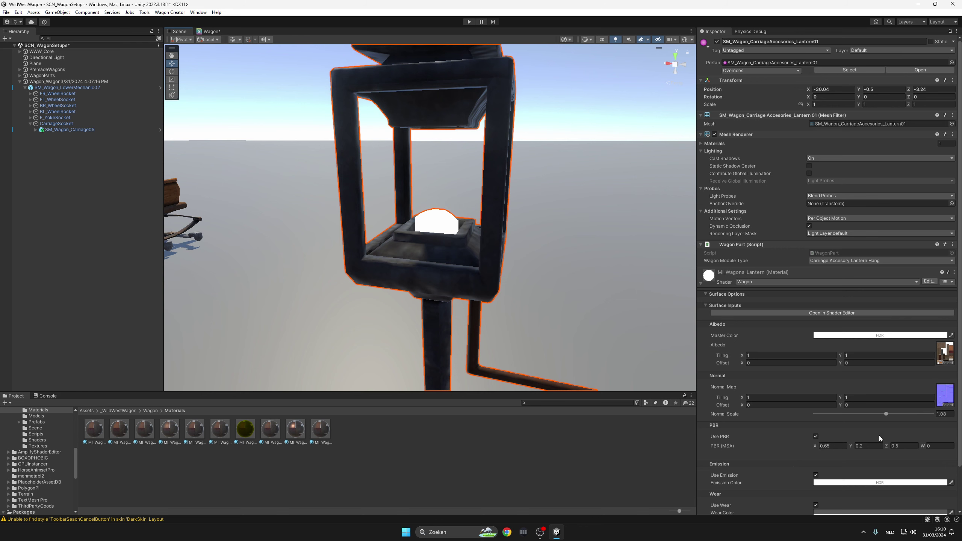
scroll(876, 438, down, 3)
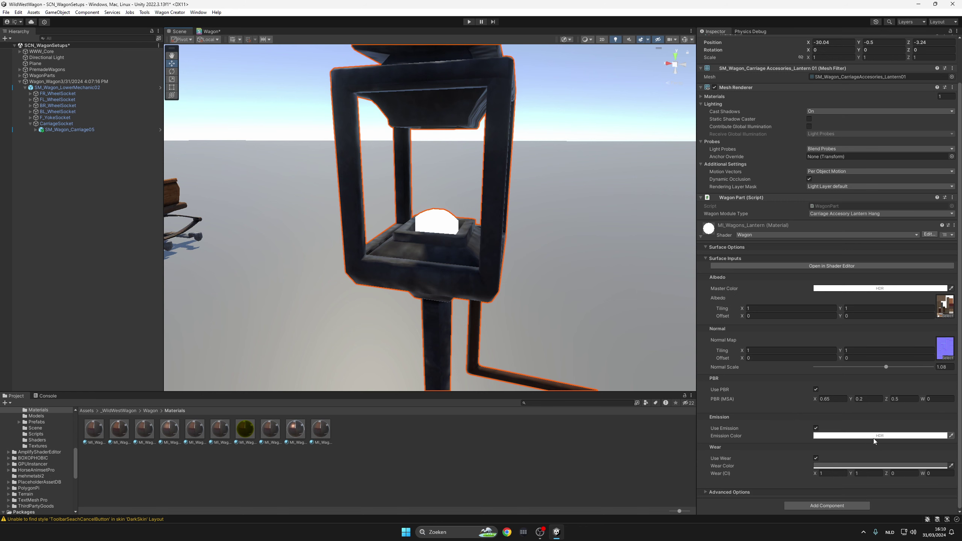
- Set the lantern material's Emission Color to red (231, 17, 17) with an intensity of 2
click(847, 289)
click(929, 282)
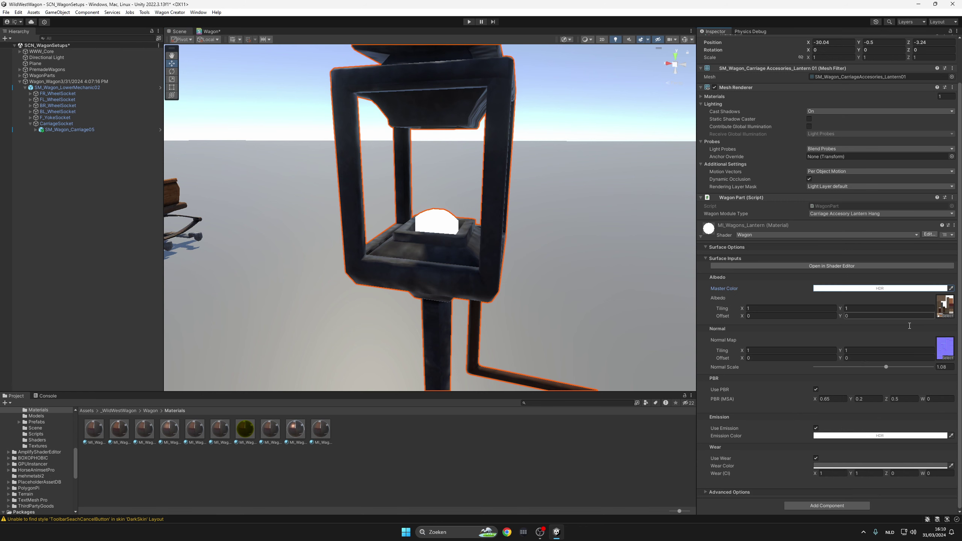
click(843, 434)
drag(879, 382, 902, 359)
click(899, 492)
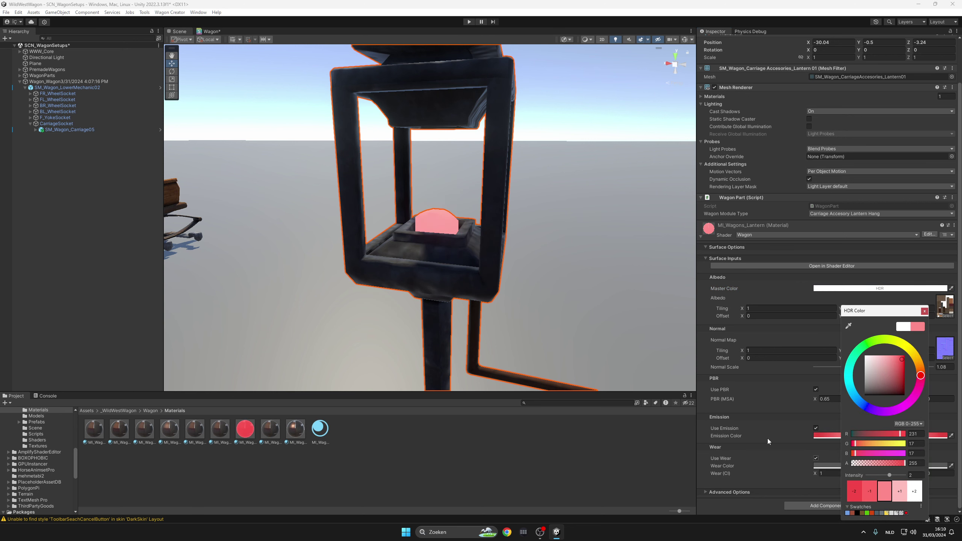
alt+drag(414, 323, 500, 340)
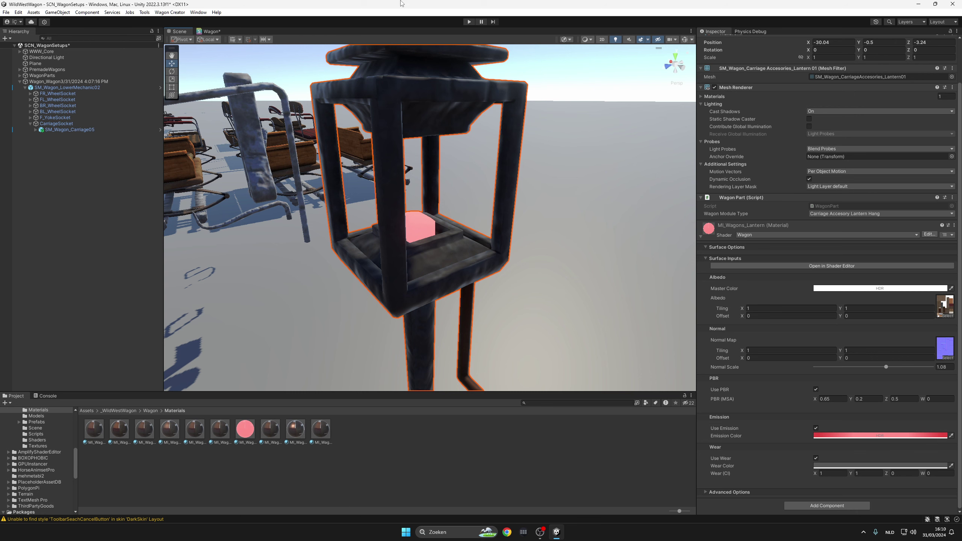
- Check the Vertex Color Setup group in the Wagon shader graph, then return to the Scene view and inspect the lantern's glowing core
click(204, 32)
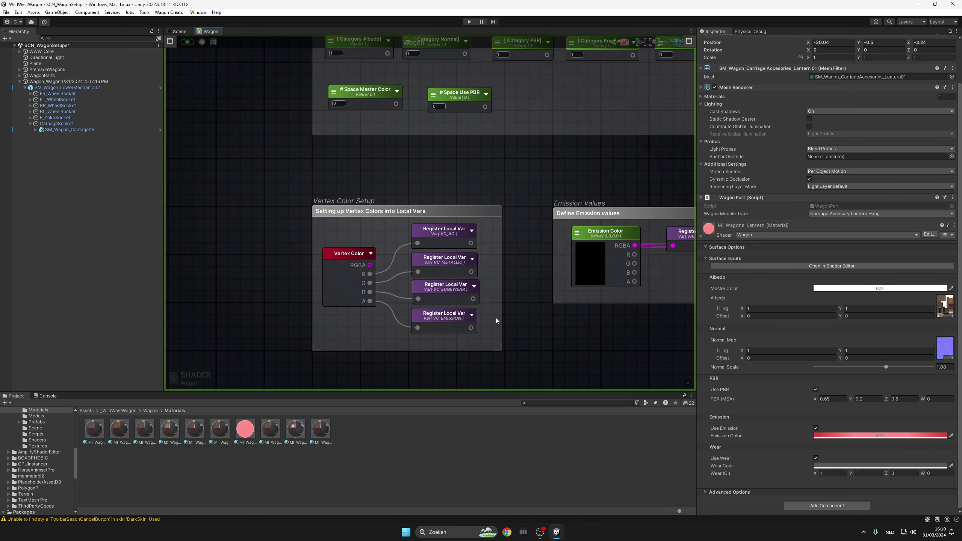
click(176, 32)
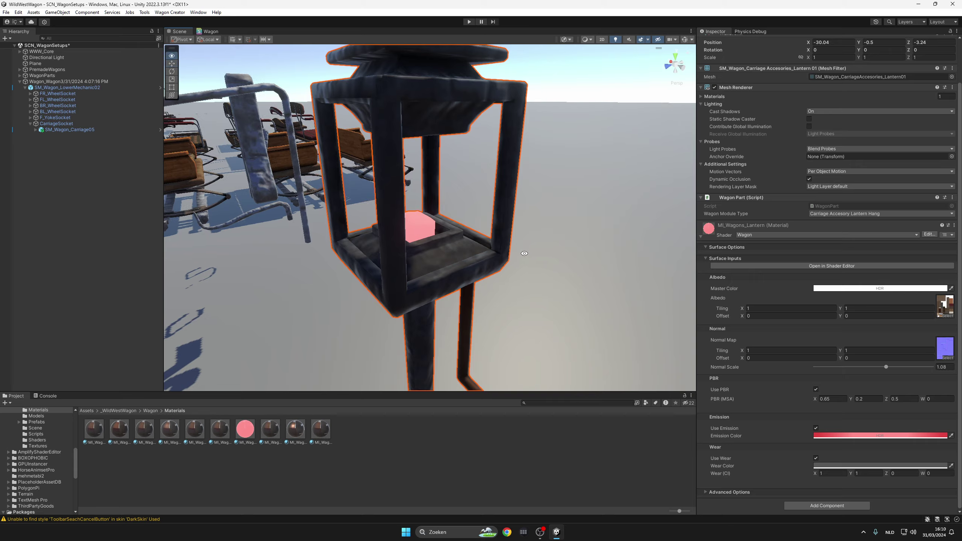
alt+drag(563, 239, 360, 258)
scroll(491, 231, up, 5)
alt+drag(539, 244, 531, 221)
scroll(462, 253, up, 3)
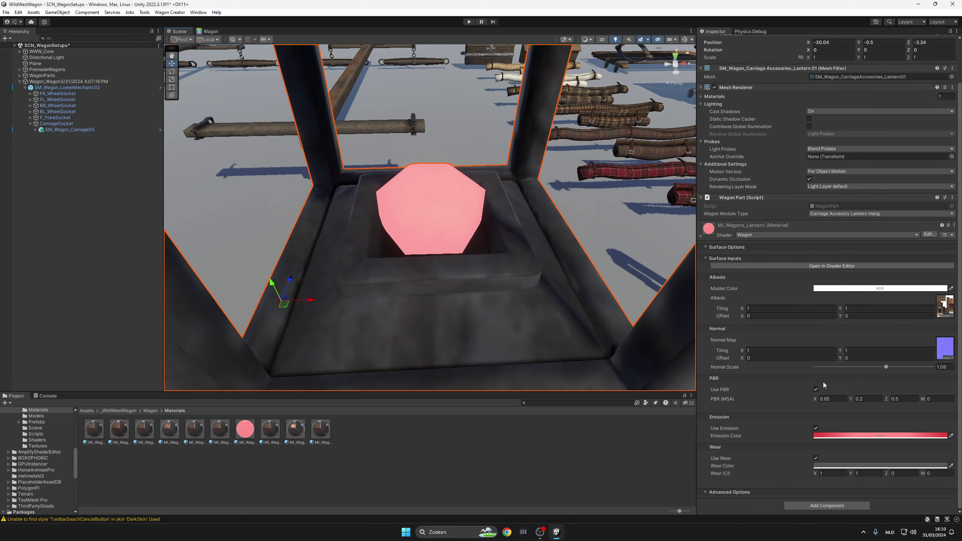
- Change the lantern material's Emission Color to orange-red (221, 45, 22) and look at the whole lantern
click(844, 436)
drag(923, 376, 903, 389)
scroll(545, 305, down, 10)
alt+drag(530, 308, 545, 254)
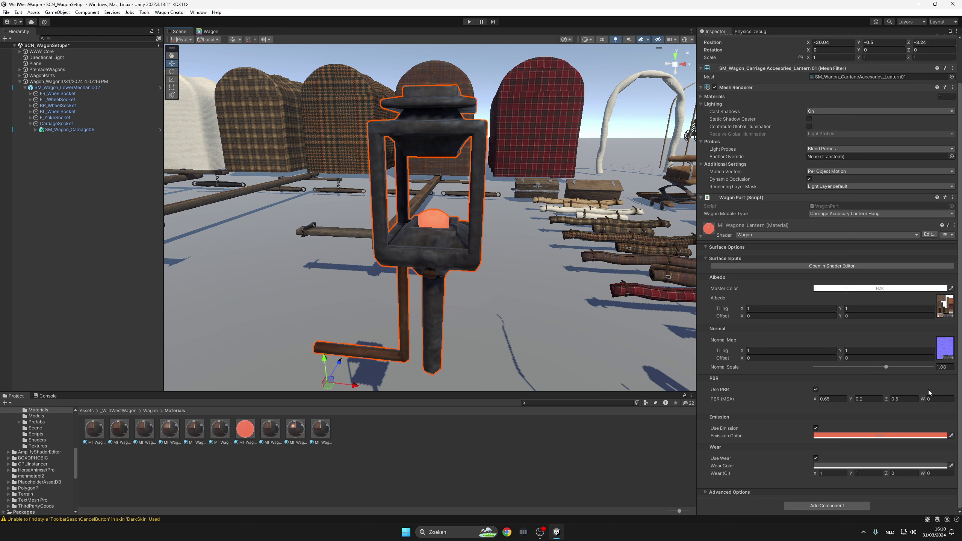
- Lower the lantern's emission intensity to -3.5, readjust the Emission Color to a dark red with R 55 and G 14, and inspect the core
click(820, 436)
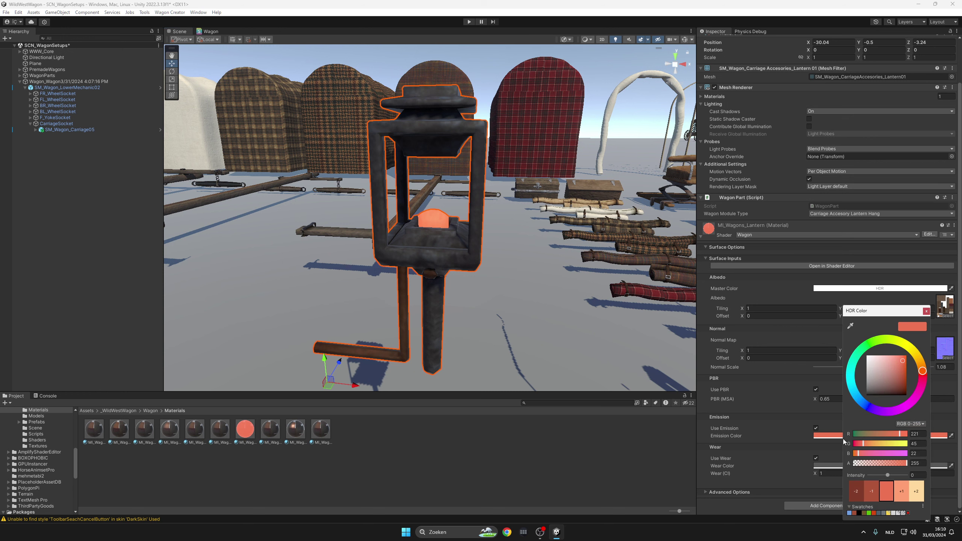
drag(887, 476, 884, 477)
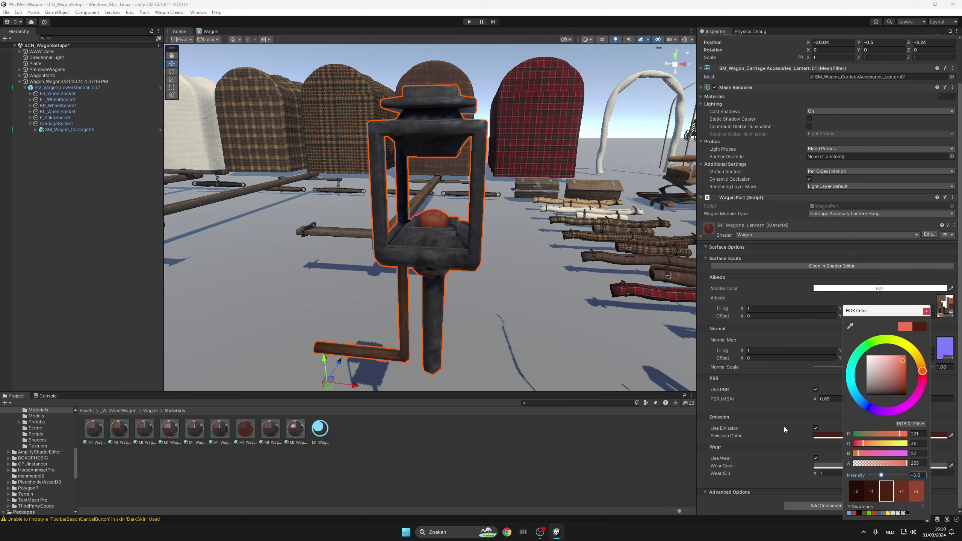
alt+drag(643, 341, 625, 324)
click(898, 437)
drag(930, 392, 930, 385)
alt+drag(477, 179, 422, 227)
scroll(423, 227, up, 5)
alt+drag(574, 235, 455, 261)
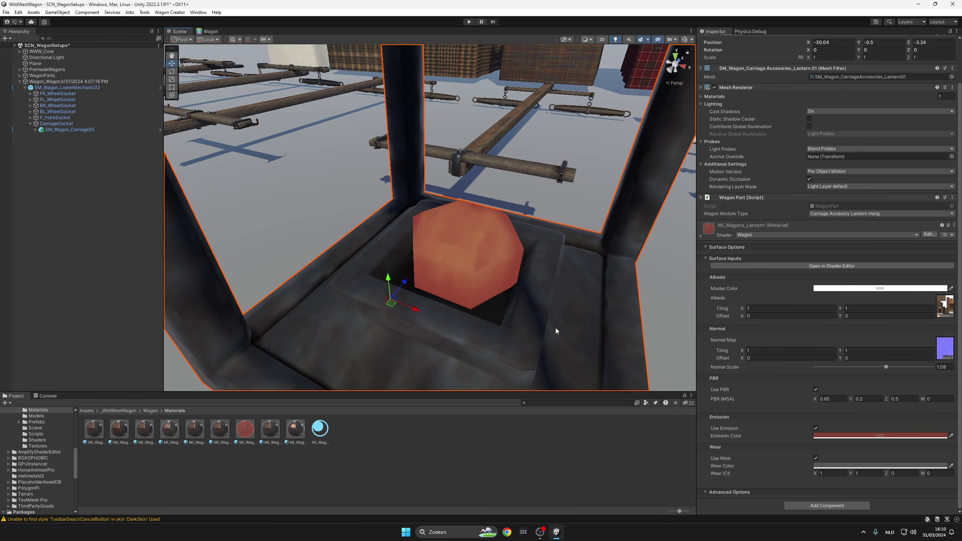
- Set the lantern's emission intensity to -1.8, deselect the lantern and view it among the other parts
click(838, 437)
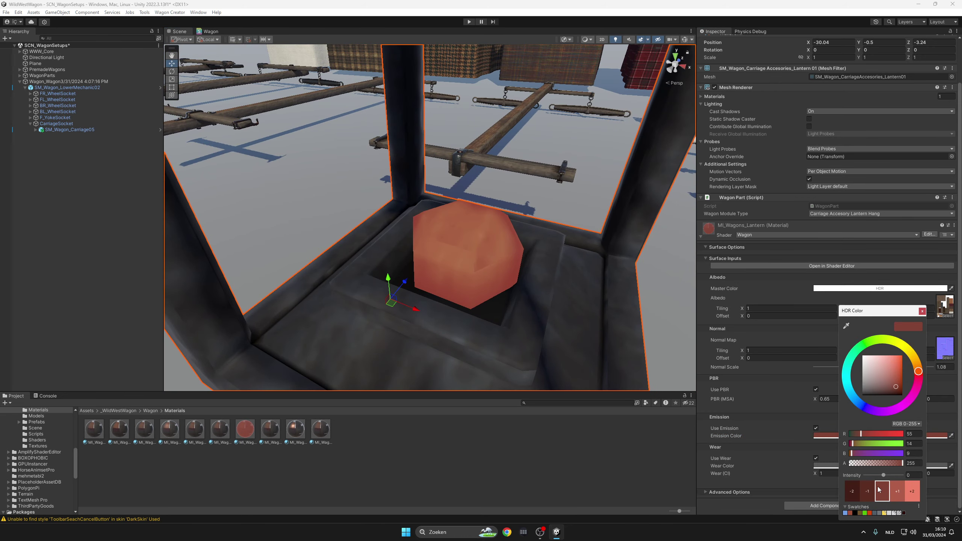
drag(883, 476, 881, 477)
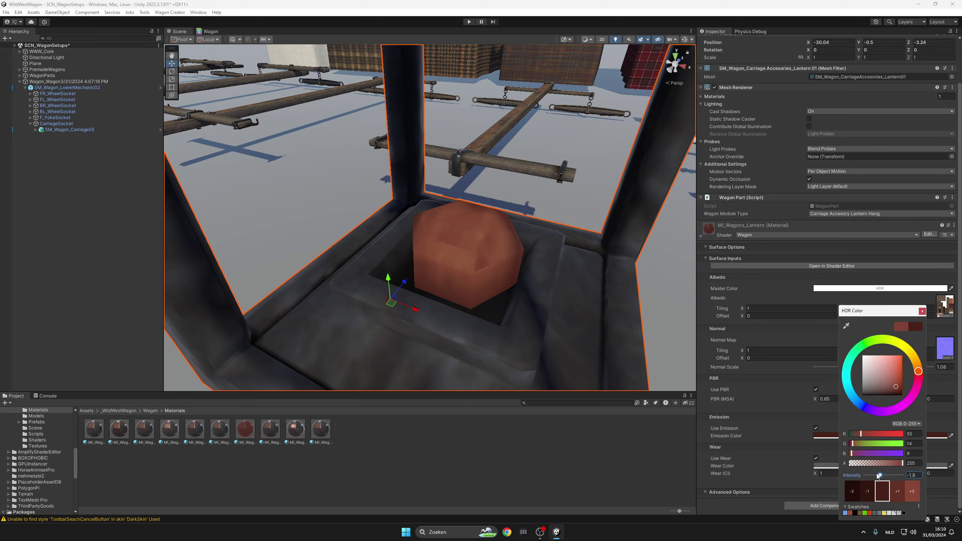
click(667, 296)
alt+drag(613, 288, 610, 205)
scroll(461, 228, down, 5)
alt+drag(460, 227, 556, 263)
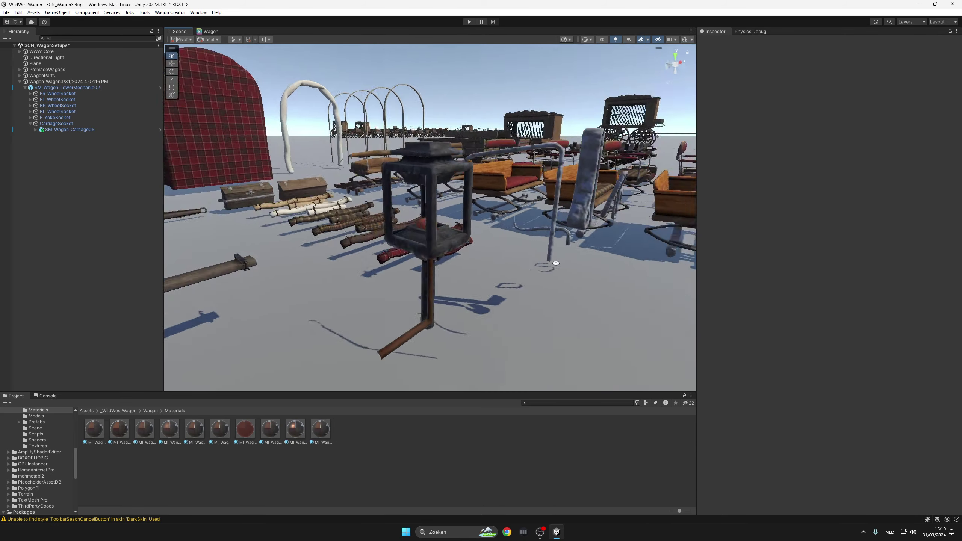
- Go to the carriage bodies, select the caged SM_Wagon_Carriage05, and locate and open its mesh in the Models folder
right_drag(556, 263, 574, 266)
right_drag(514, 253, 341, 272)
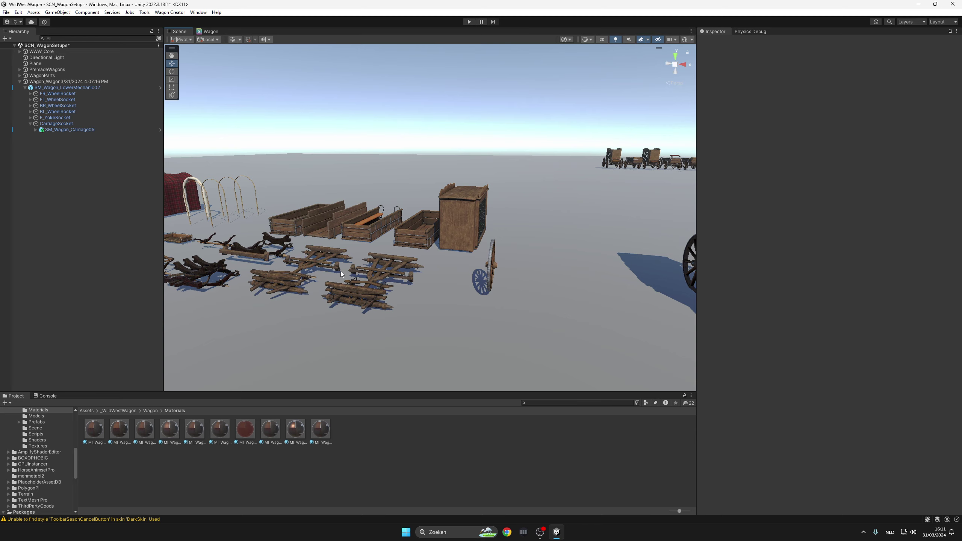
key(w)
right_drag(442, 209, 446, 214)
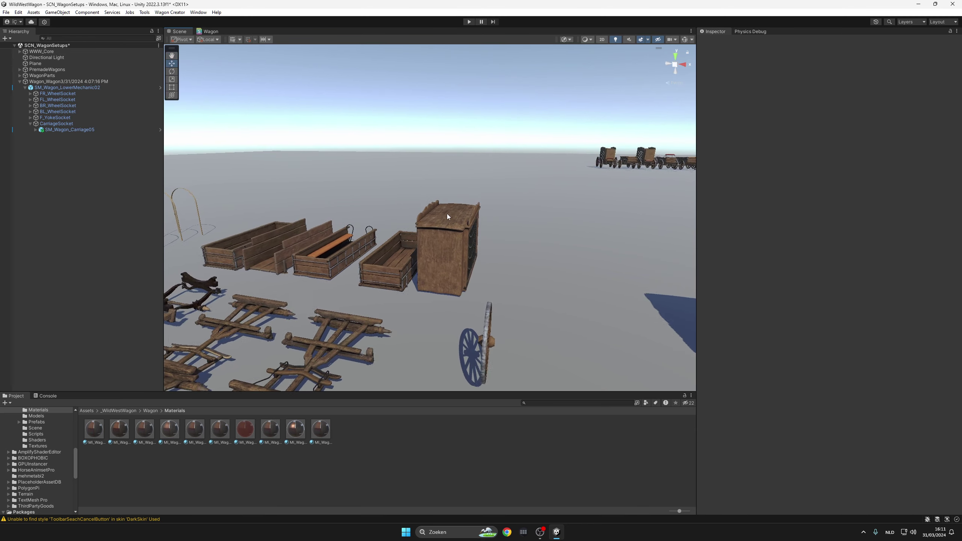
click(446, 216)
click(861, 128)
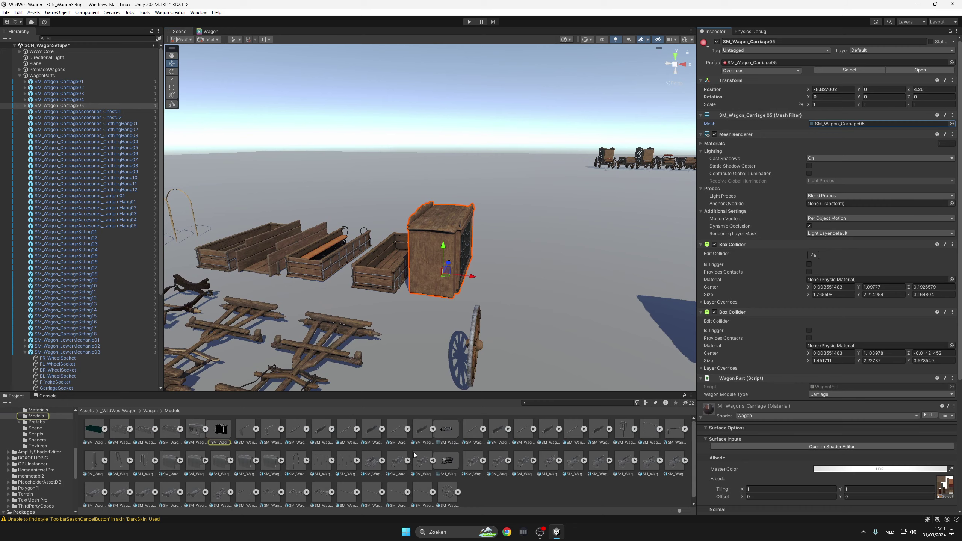
click(223, 437)
- Examine the SM_Wagon_Carriage05 wireframe preview, covering the cage bars, roof and beveled corner edges
drag(818, 408, 807, 269)
scroll(827, 371, up, 10)
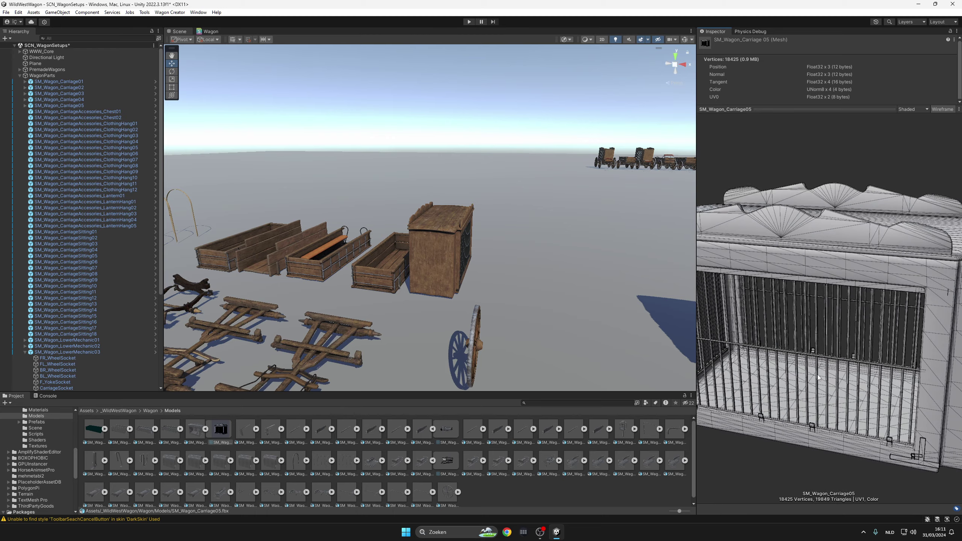
scroll(834, 292, down, 8)
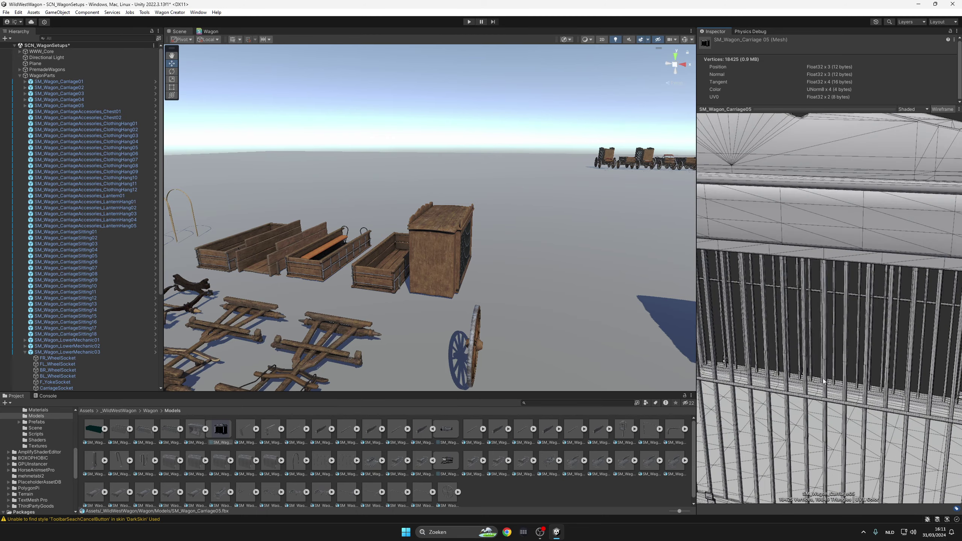
drag(844, 348, 833, 266)
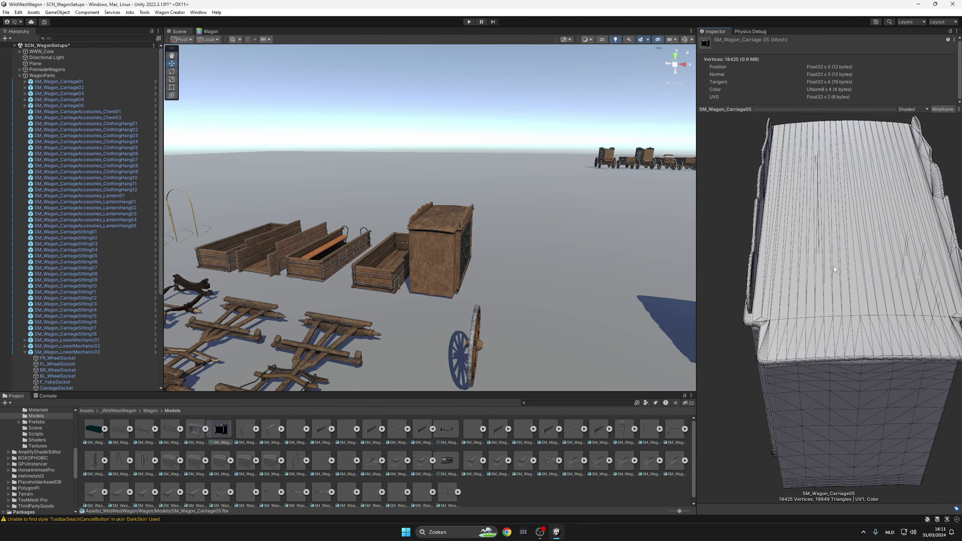
drag(769, 202, 822, 344)
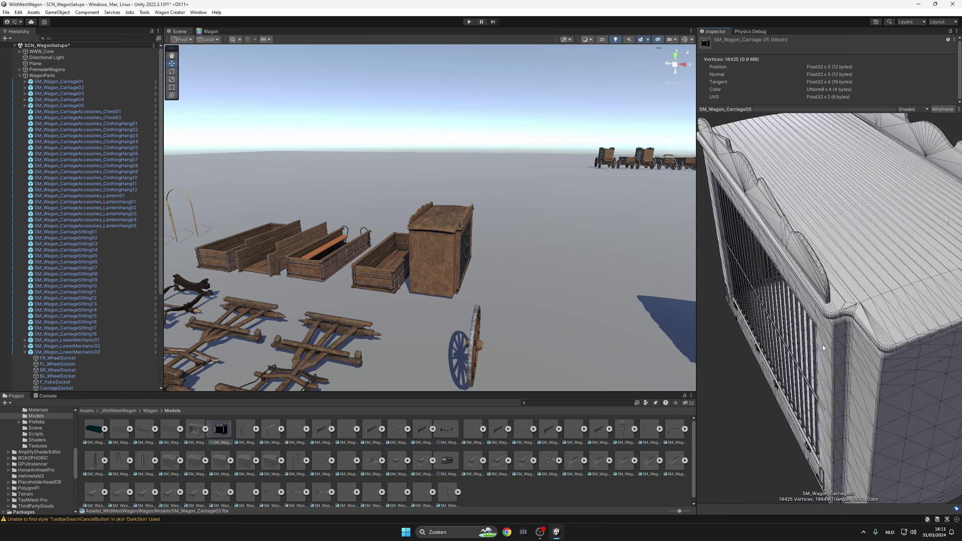
scroll(909, 351, up, 6)
scroll(864, 321, up, 3)
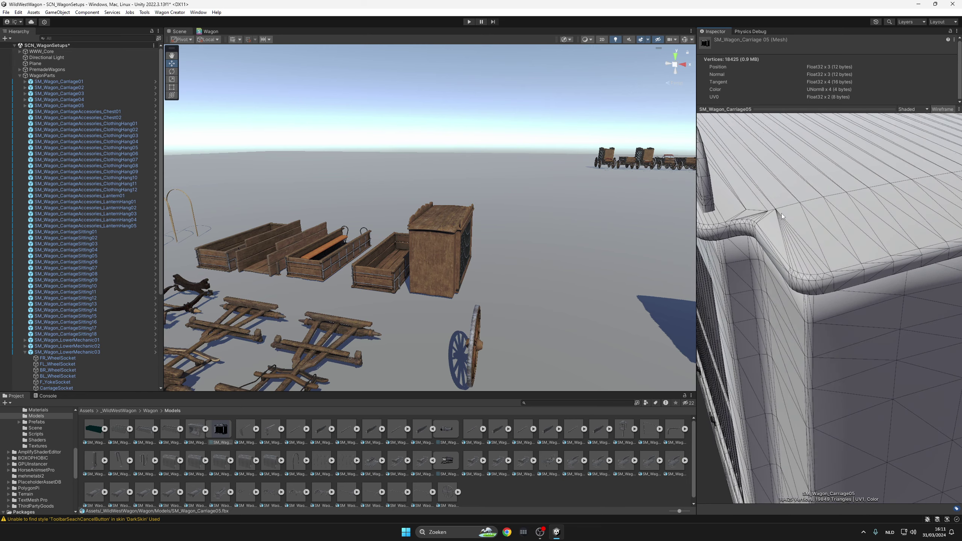
- View the full wireframe of the caged carriage mesh, and return to the assembled wagon in the scene
scroll(815, 261, down, 8)
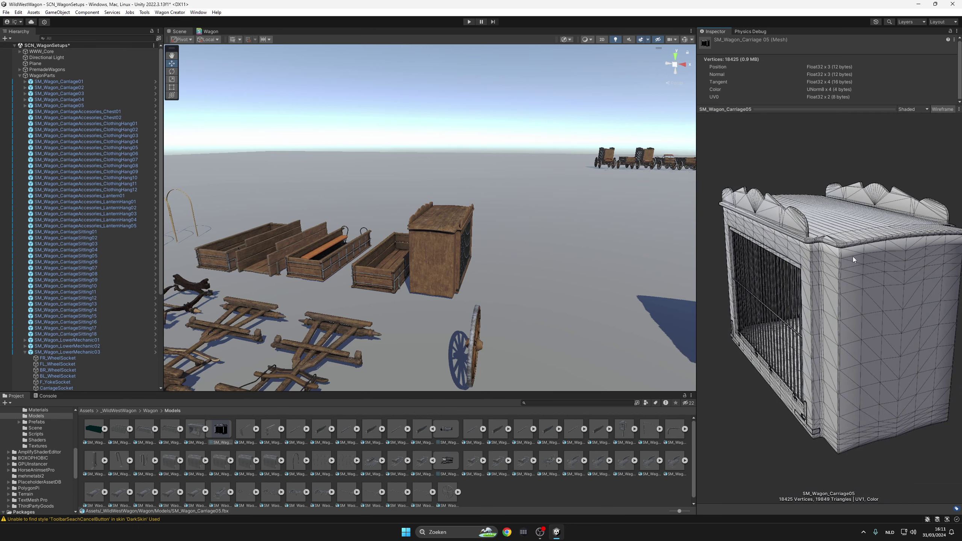
click(636, 286)
right_drag(635, 287, 568, 279)
key(a)
key(w)
right_drag(491, 220, 496, 169)
key(s)
key(w)
click(496, 169)
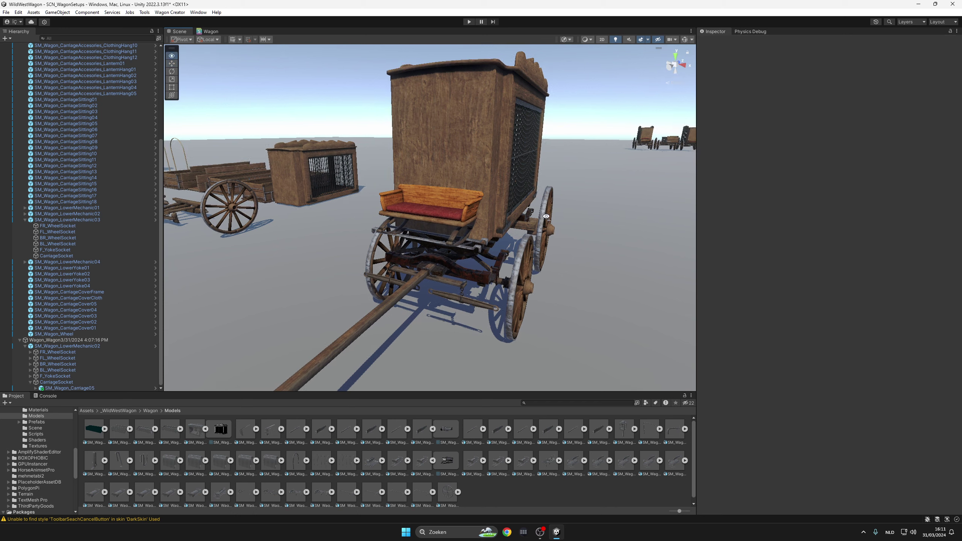
- Generate a new random wagon with an open carriage bed and view its body and socket labels up close
key(d)
right_drag(546, 217, 449, 243)
key(w)
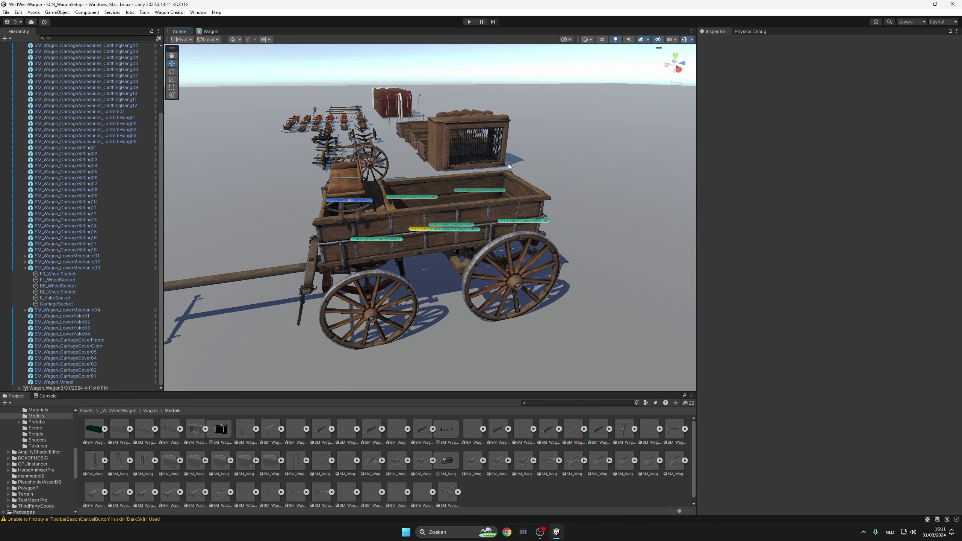
key(w)
right_drag(508, 166, 461, 191)
key(e)
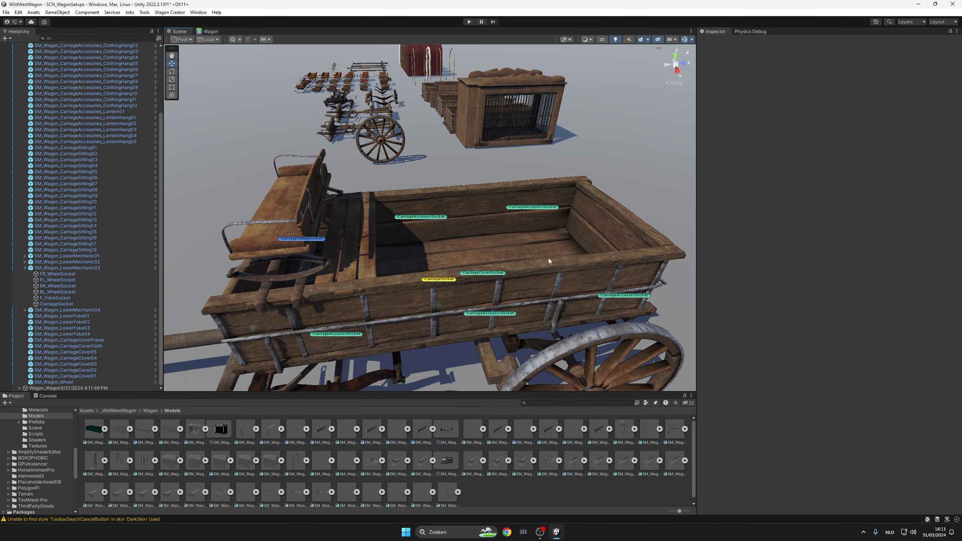
- Select the middle CarriageAccesorySocket on the side of SM_Wagon_Carriage04 and frame it from the side
click(489, 313)
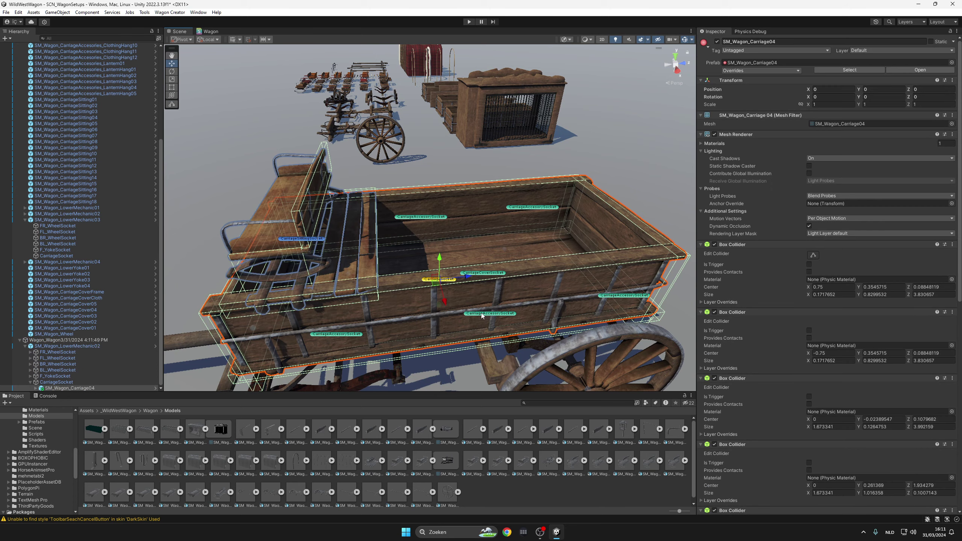
click(483, 314)
key(f)
scroll(490, 249, up, 6)
scroll(490, 252, up, 5)
alt+drag(490, 252, 387, 197)
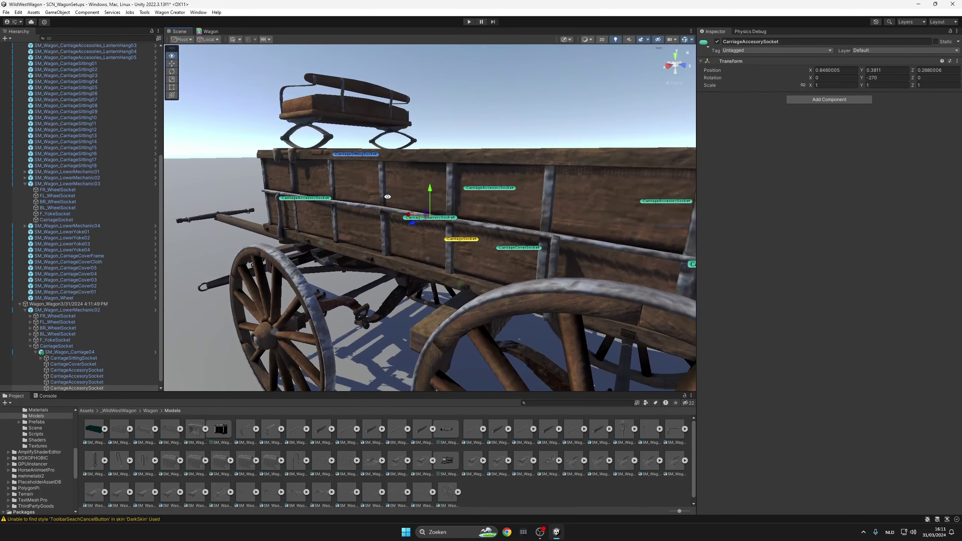
- Open the Chest folder under Prefabs > Elements > Accesories and preview the SM_Wagon_CarriageAccesories_Chest01 prefab
click(150, 410)
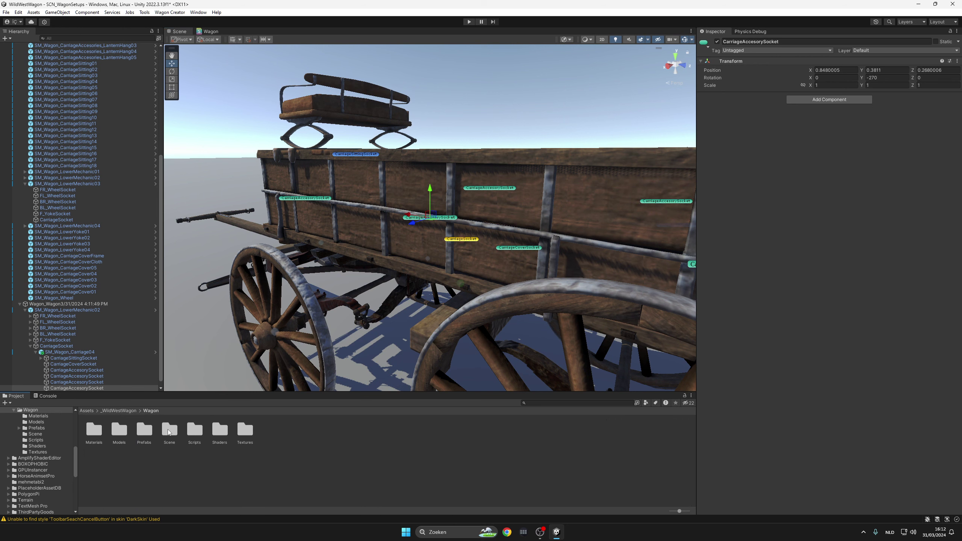
click(169, 429)
click(149, 432)
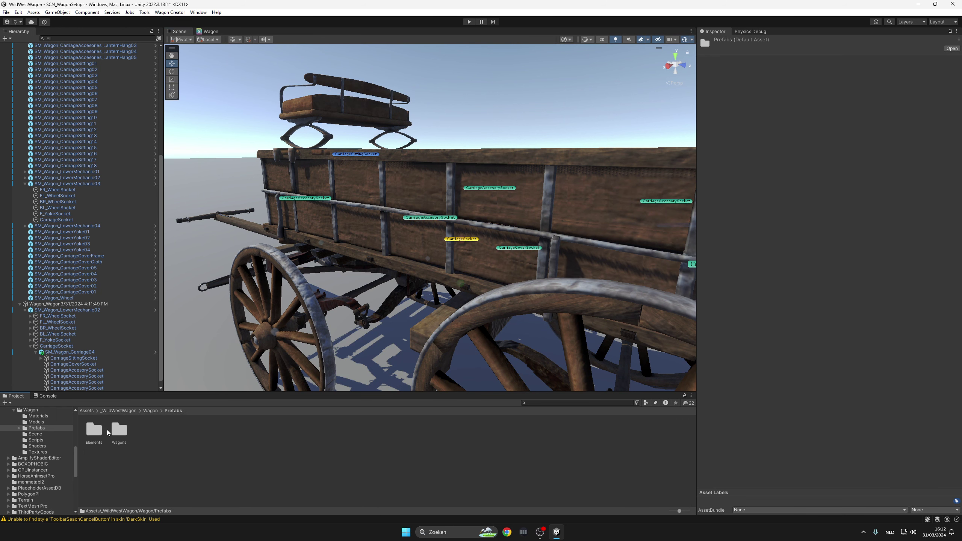
double_click(98, 428)
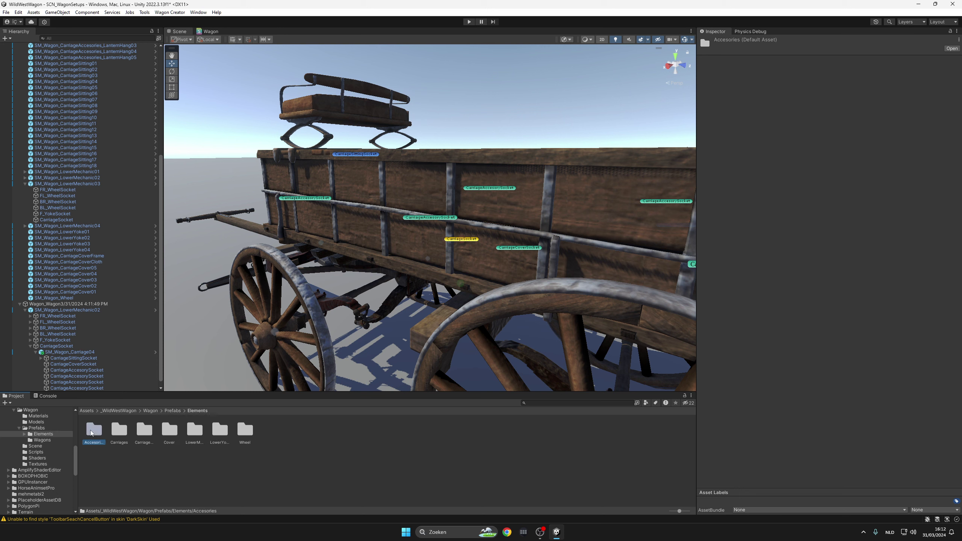
double_click(90, 430)
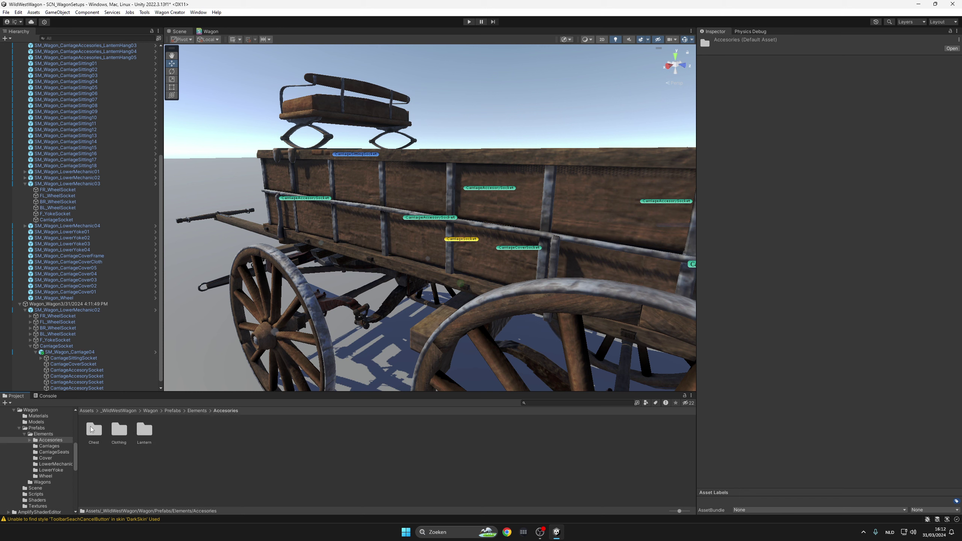
double_click(95, 429)
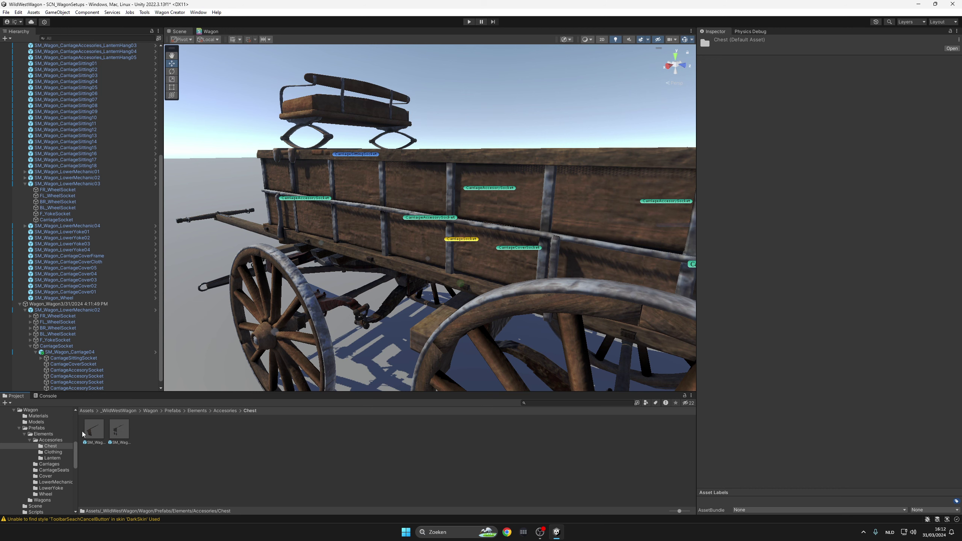
click(95, 430)
drag(766, 387, 939, 373)
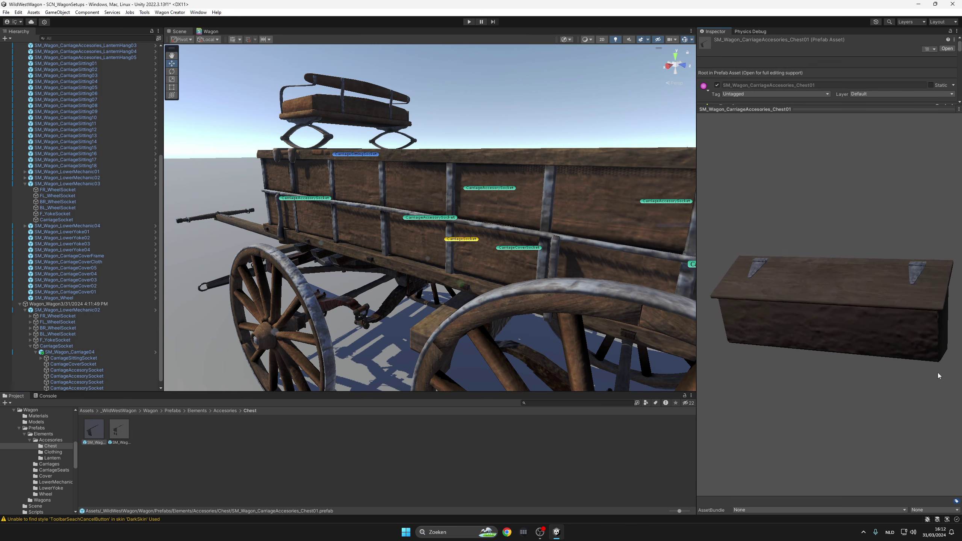
- Attach the Chest01 prefab to the side CarriageAccesorySocket, rotate it -180° about Y and move it against the carriage wall
click(427, 219)
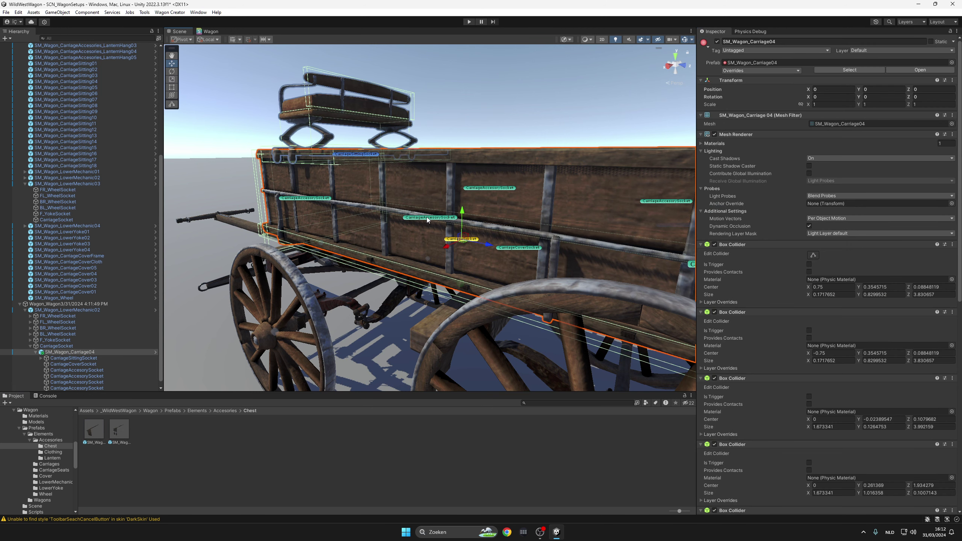
drag(84, 430, 64, 384)
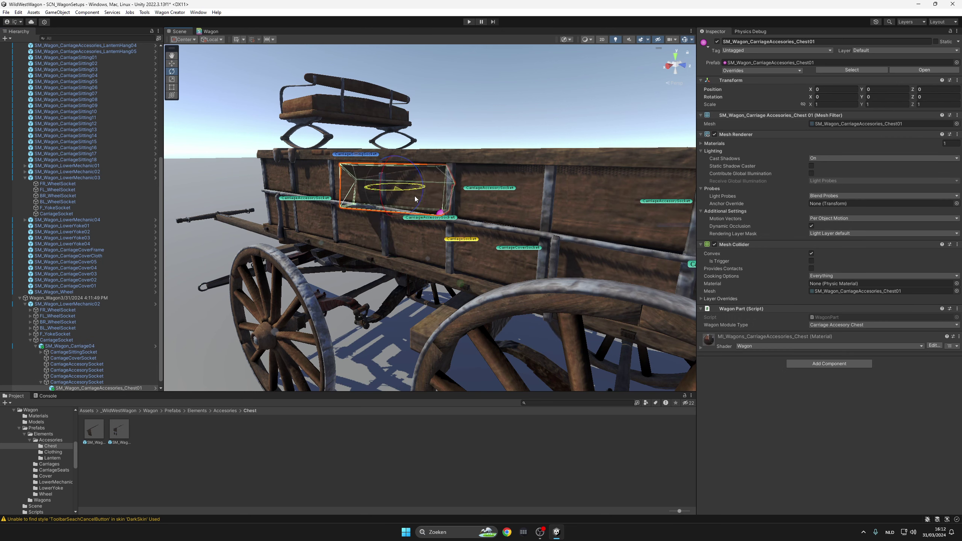
key(f)
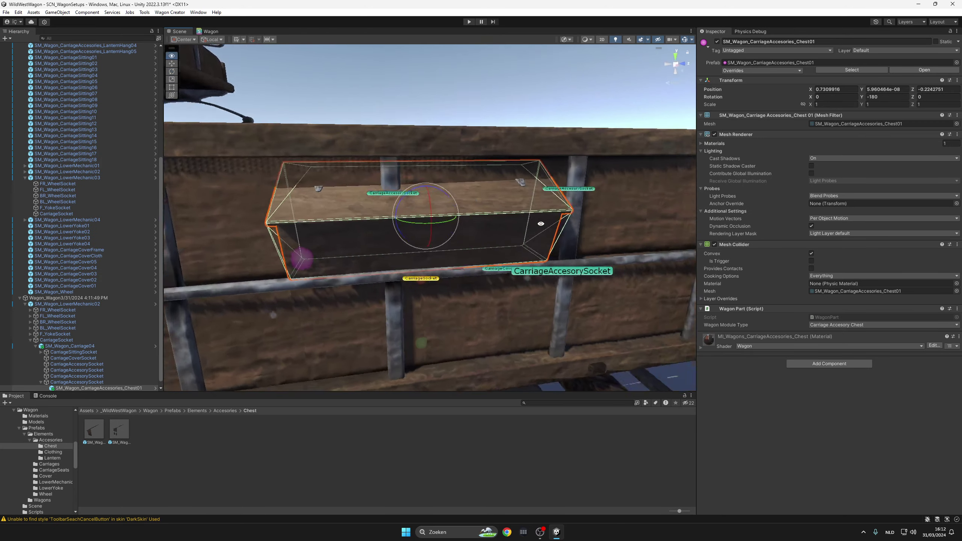
key(w)
alt+drag(541, 224, 425, 252)
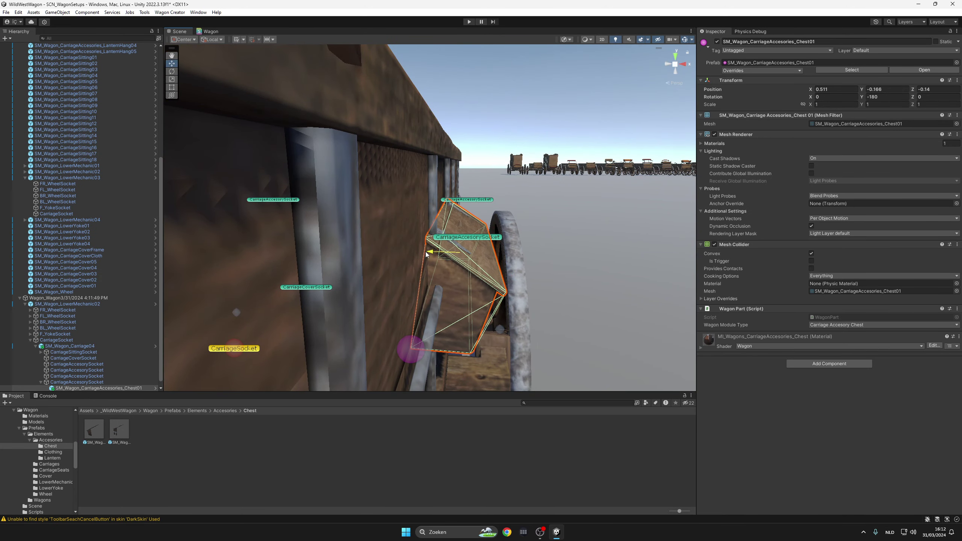
- Scale up the chest and adjust its position along the carriage side, leaving it deselected
key(r)
alt+drag(484, 258, 430, 255)
drag(507, 274, 430, 271)
scroll(570, 251, down, 4)
click(570, 251)
alt+drag(570, 251, 452, 263)
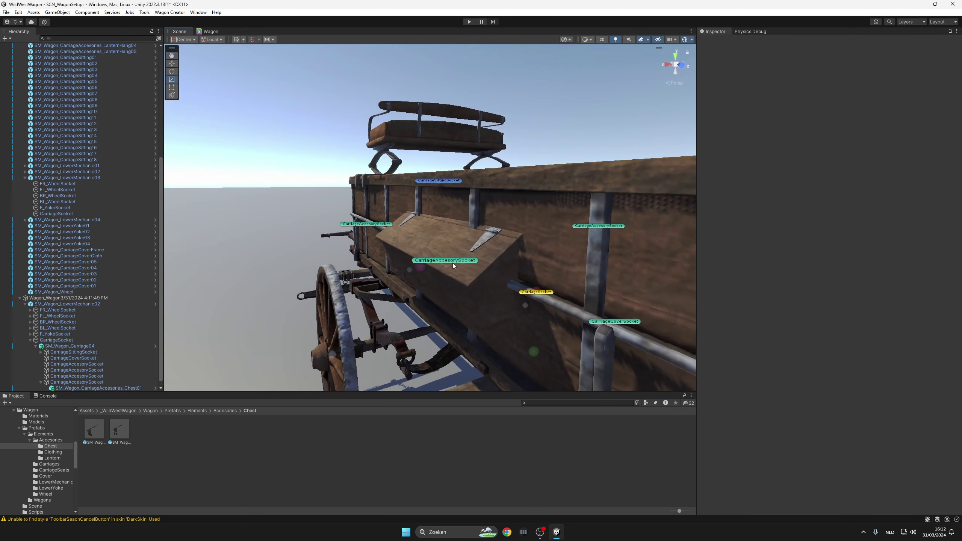
click(464, 218)
drag(436, 228, 471, 223)
click(330, 222)
scroll(412, 229, down, 4)
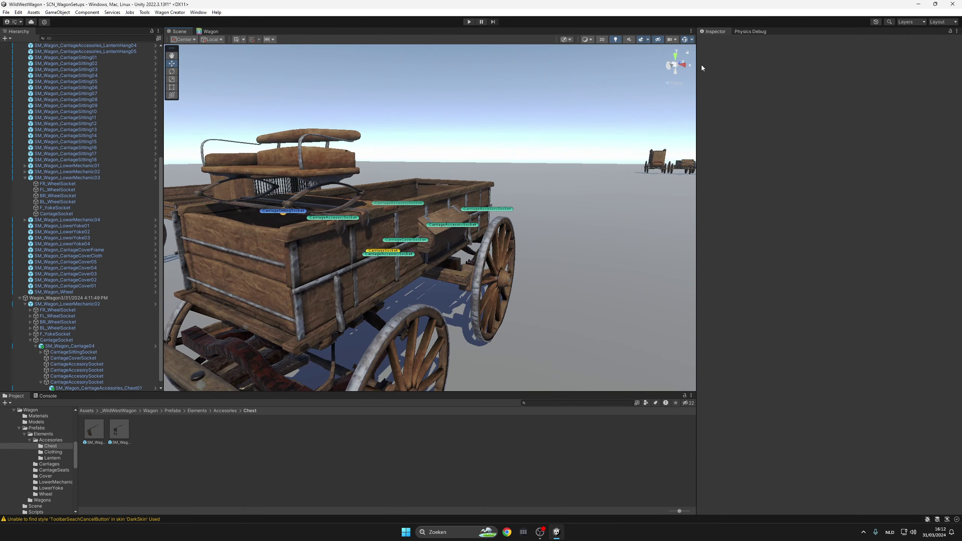
- Display the wagon's collision geometry with Physics Debug, examine the colliders on the seat, bed and chest, and return to the Inspector
click(750, 31)
key(e)
right_drag(502, 155, 557, 121)
key(w)
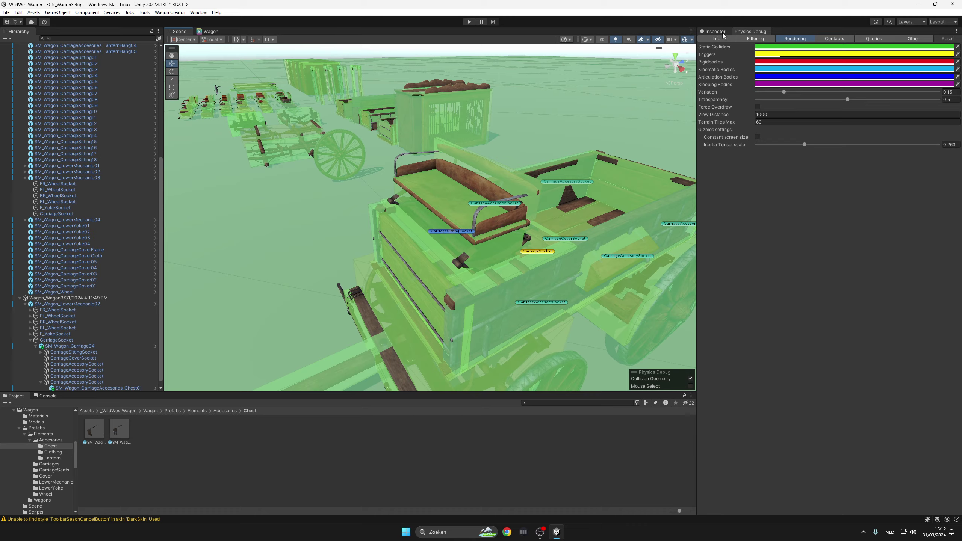
click(723, 33)
- Attach the SM_Wagon_CarriageAccesories_ClothingHang08 prefab from the Clothing folder to the rear side CarriageAccesorySocket and frame it
right_drag(333, 258, 473, 265)
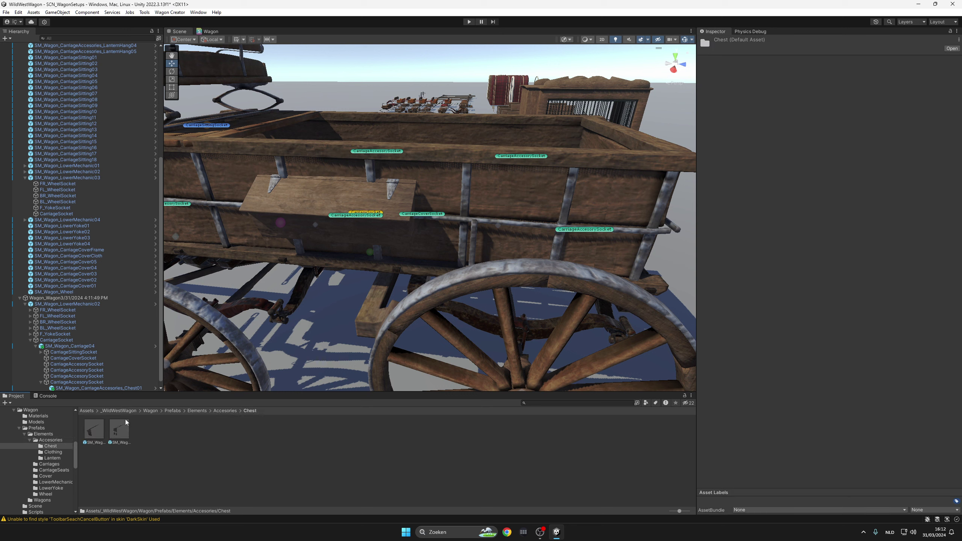
double_click(118, 434)
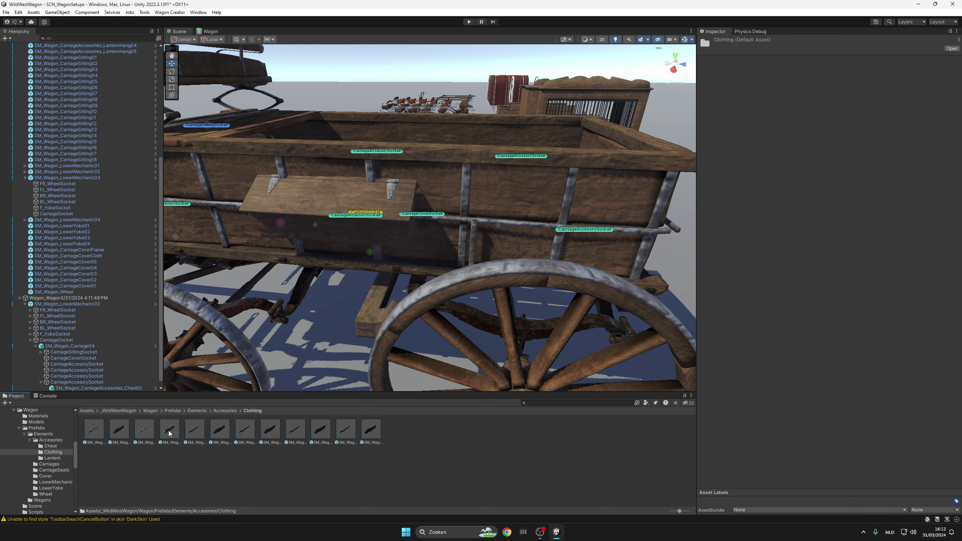
click(275, 428)
click(597, 229)
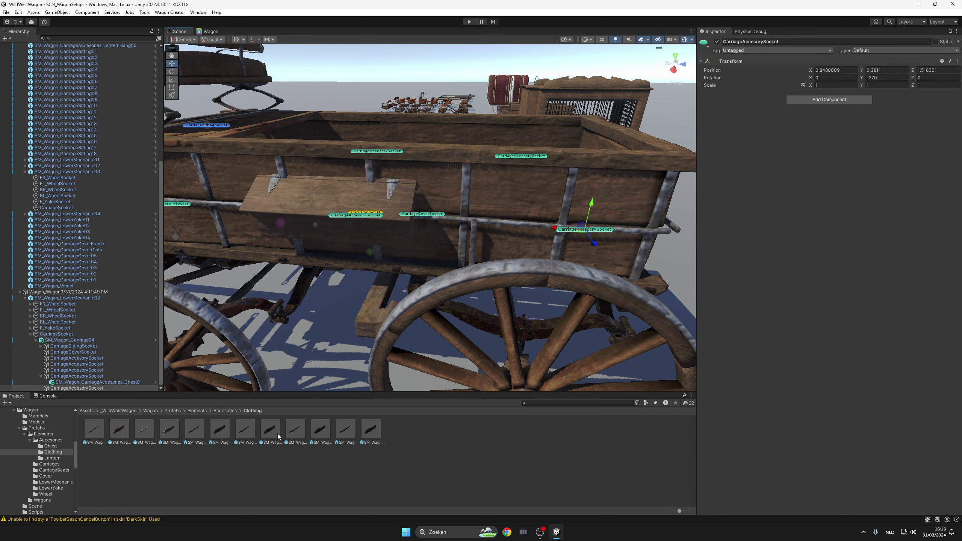
drag(91, 378, 78, 388)
key(f)
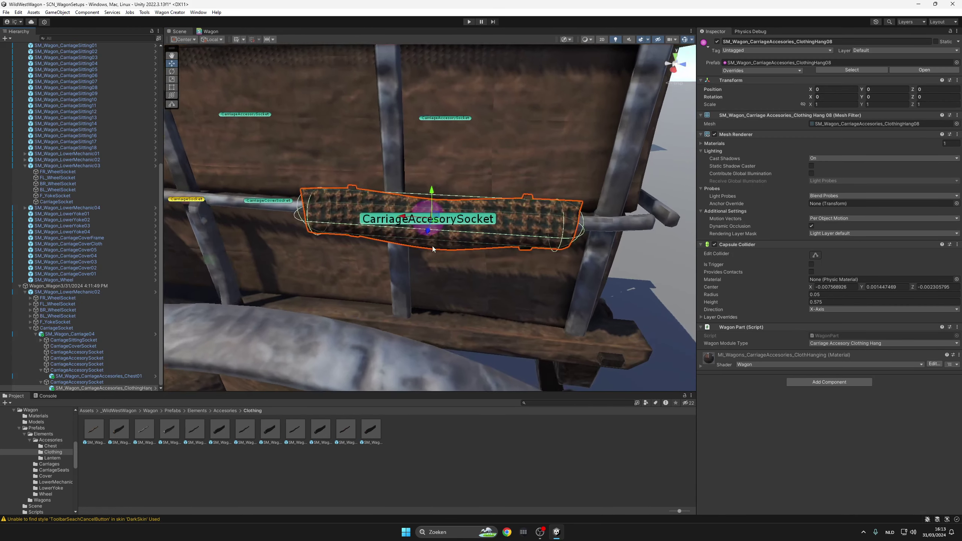
alt+drag(433, 246, 304, 226)
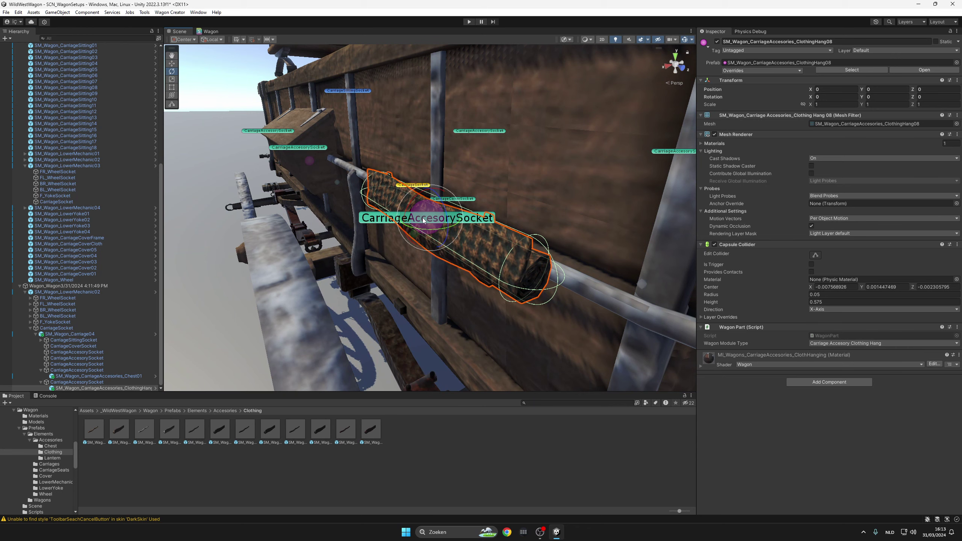
- Raise the rolled cloth above the metal rail on the carriage side and view the wagon from its opposite side
drag(427, 232, 568, 193)
alt+right_drag(569, 193, 575, 217)
drag(430, 218, 416, 159)
alt+drag(416, 158, 421, 216)
click(554, 196)
scroll(554, 196, down, 3)
click(582, 253)
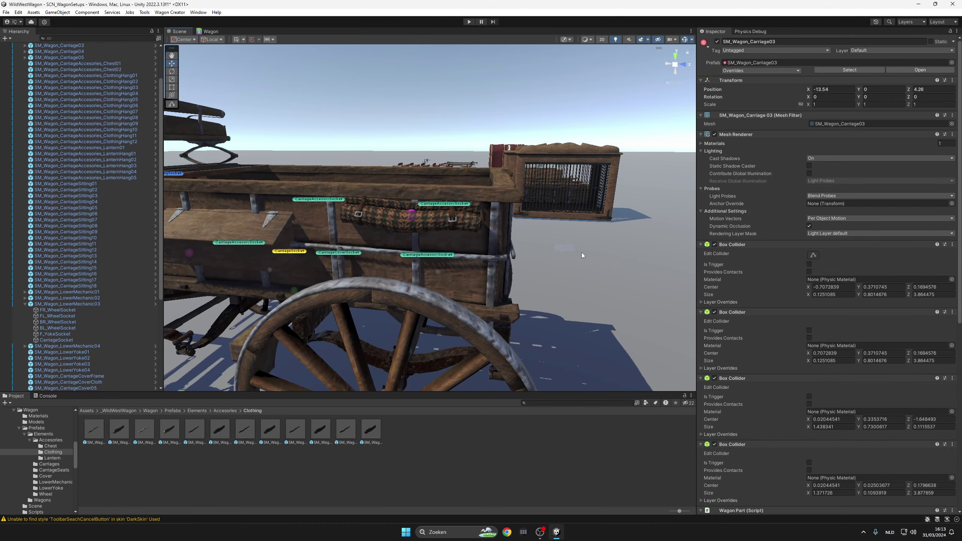
alt+drag(582, 253, 303, 281)
- Preview SM_Wagon_CarriageAccesories_LanternHang05 from the Lantern folder and attach it to the first CarriageAccesorySocket of the carriage
click(225, 410)
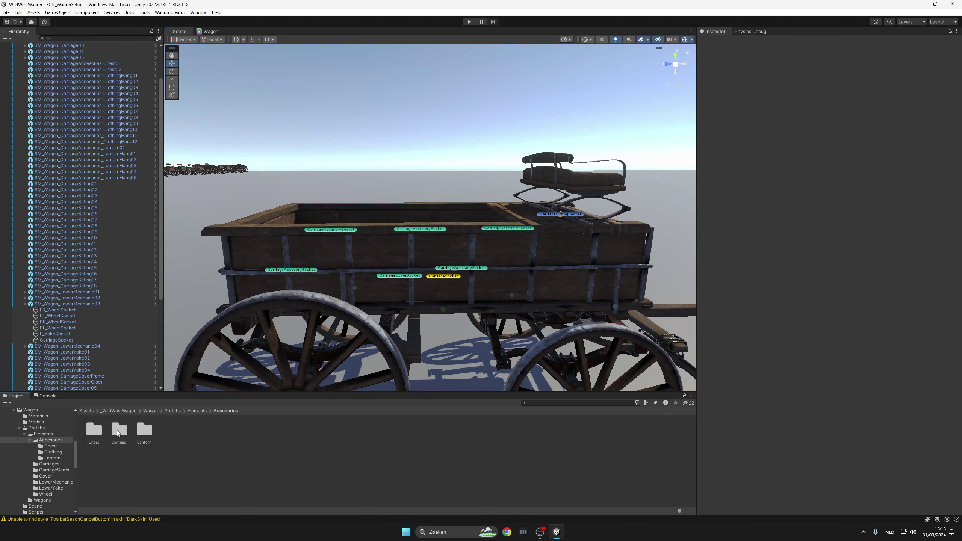
double_click(140, 433)
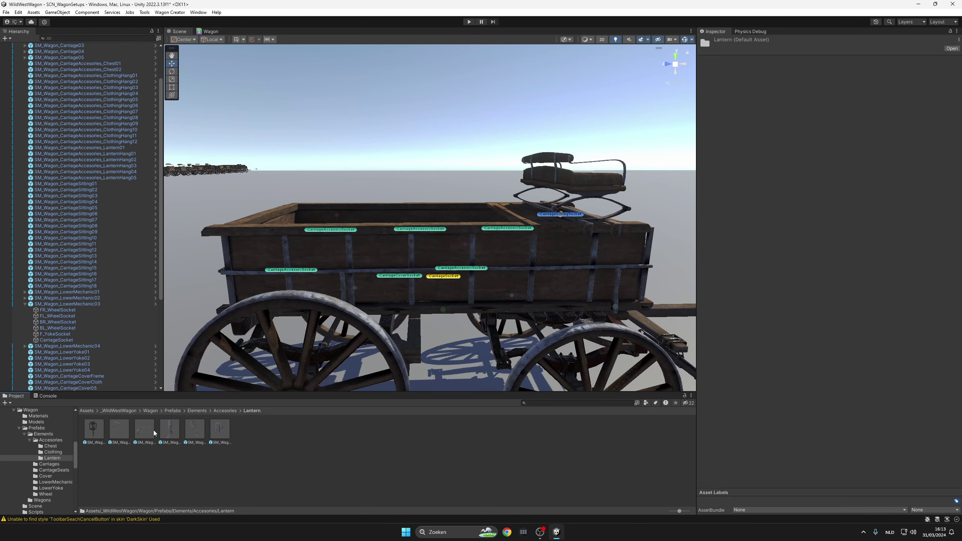
click(220, 429)
drag(815, 273, 654, 268)
scroll(86, 345, down, 5)
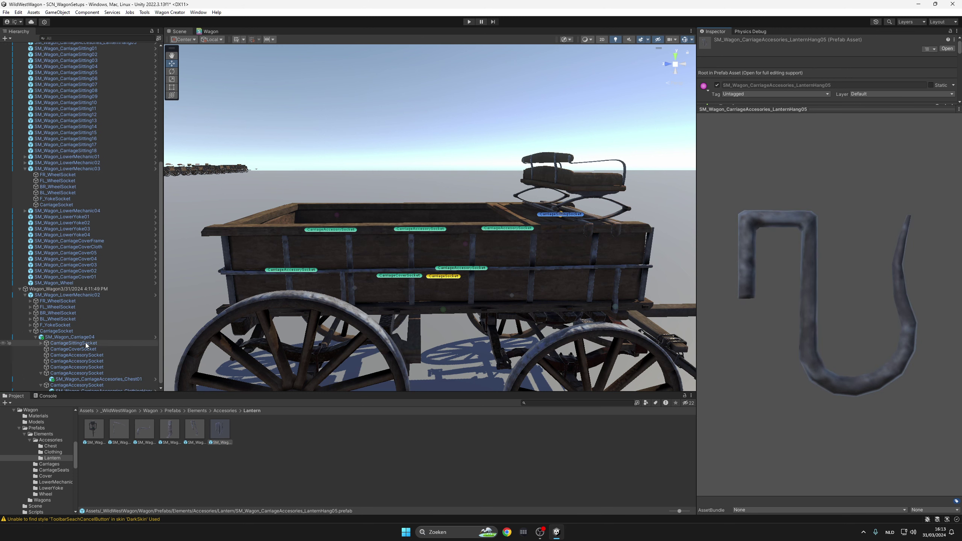
drag(216, 444, 83, 354)
- Turn the lantern hook crosswise about Y and move it to the carriage rim at X -0.102, Y 0.503, Z -0.042
right_drag(393, 302, 553, 298)
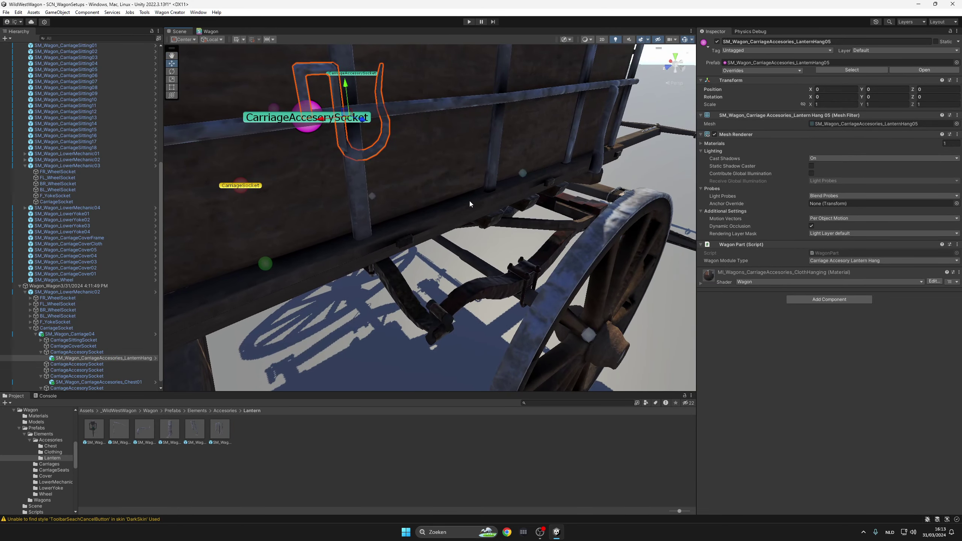
key(e)
key(f)
drag(433, 232, 353, 249)
scroll(383, 239, down, 6)
right_drag(383, 238, 468, 266)
key(w)
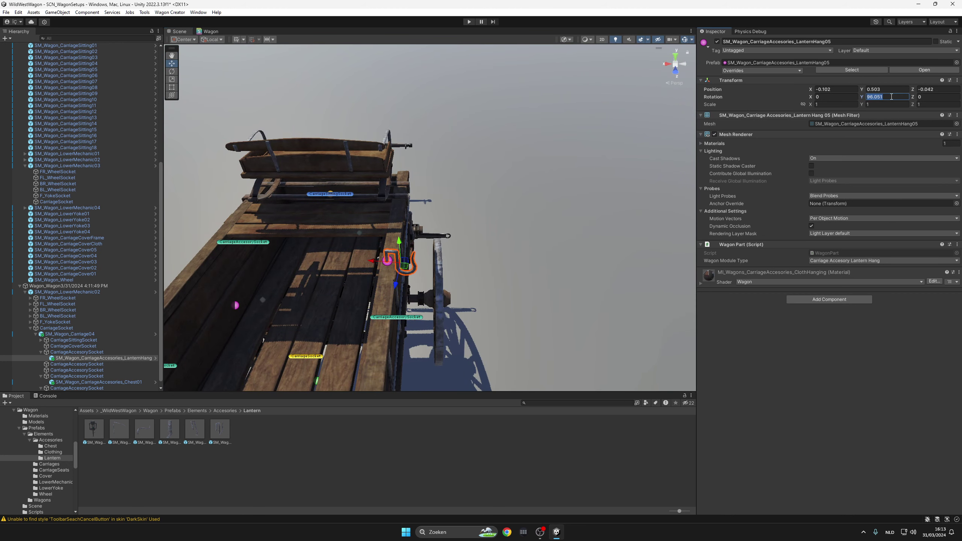
- Set the hook's Y rotation to 90, scale it to 2.04127 and position it over the rim at Y 0.229, Z -0.126
alt+drag(513, 186, 437, 296)
scroll(440, 222, up, 5)
key(r)
key(w)
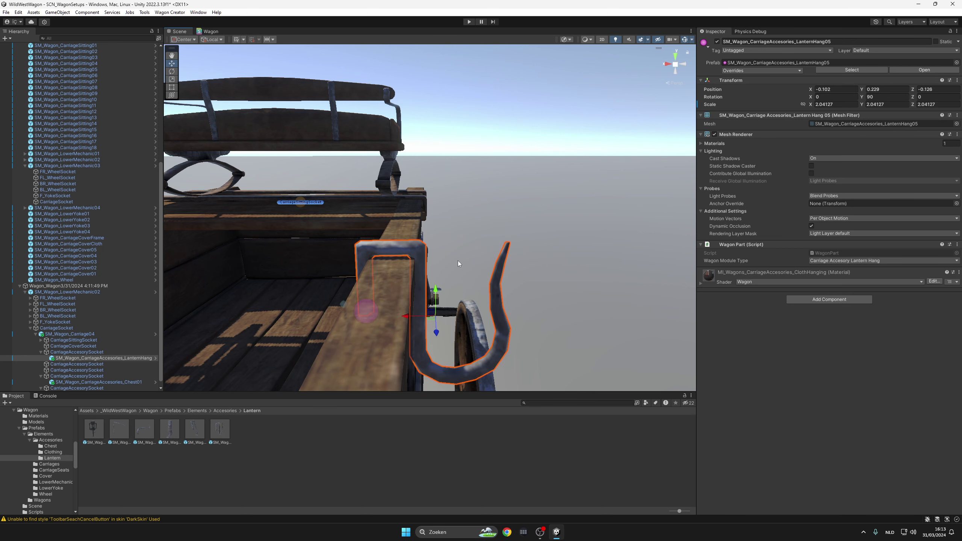
click(458, 262)
- Reselect the lantern hook and slide it along the carriage rim to another spot
scroll(458, 262, down, 3)
alt+drag(517, 242, 390, 263)
click(434, 233)
scroll(435, 234, up, 3)
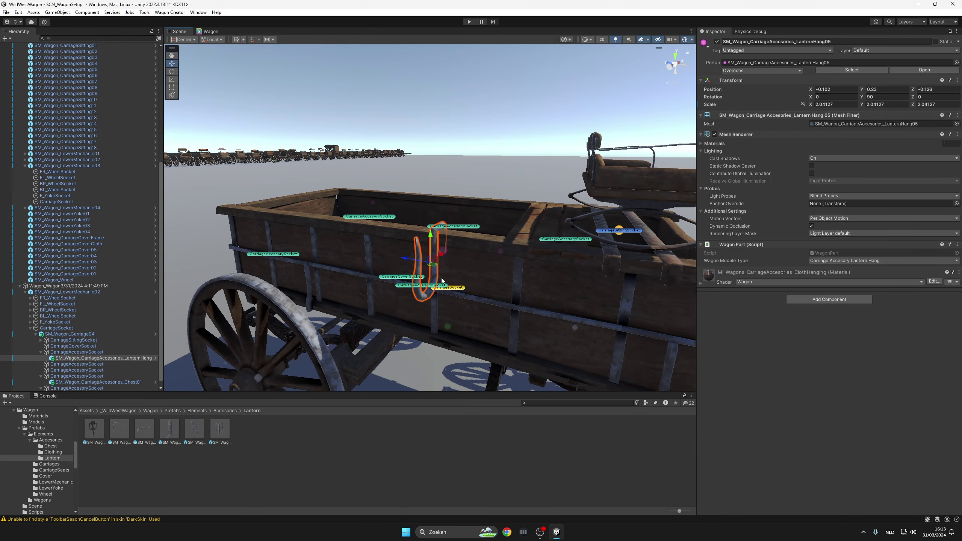
alt+drag(481, 301, 503, 307)
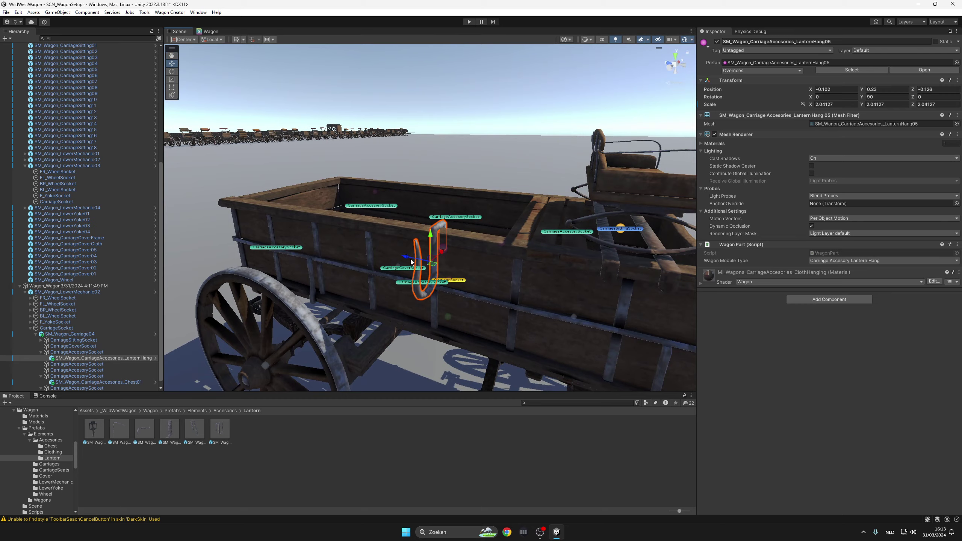
drag(411, 261, 258, 335)
key(f)
- Deselect the hook and examine the wagon from several sides, covering the hook, seat, chest and rolled cloth
click(610, 269)
scroll(545, 236, down, 4)
middle_drag(463, 227, 517, 252)
alt+drag(517, 251, 316, 178)
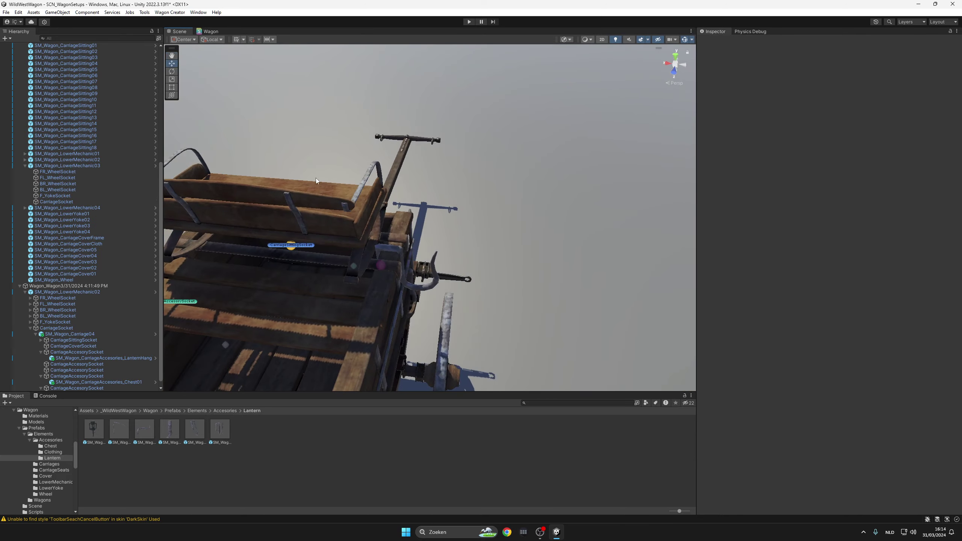
alt+drag(450, 287, 266, 221)
right_drag(455, 221, 443, 211)
key(e)
alt+drag(442, 211, 281, 308)
alt+drag(208, 431, 444, 280)
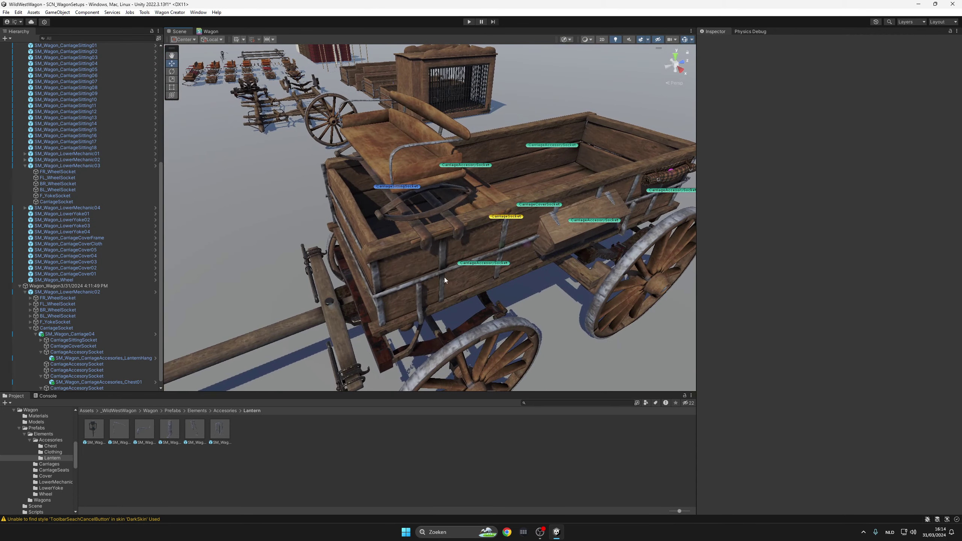
- Preview the lantern hanger prefabs and attach SM_Wagon_CarriageAccesories_LanternHang04 to the empty accessory socket low on the carriage's side, near the front
click(174, 429)
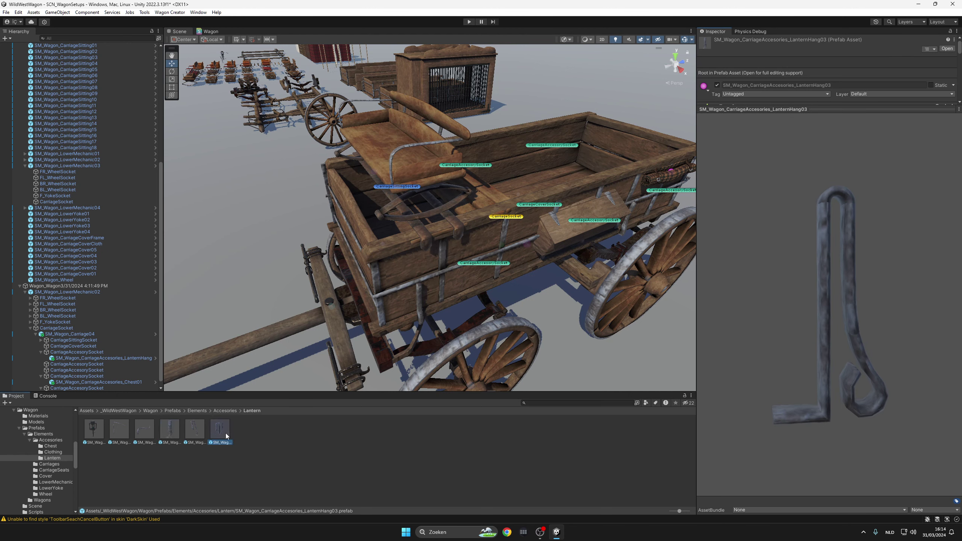
key(Left)
key(Left)
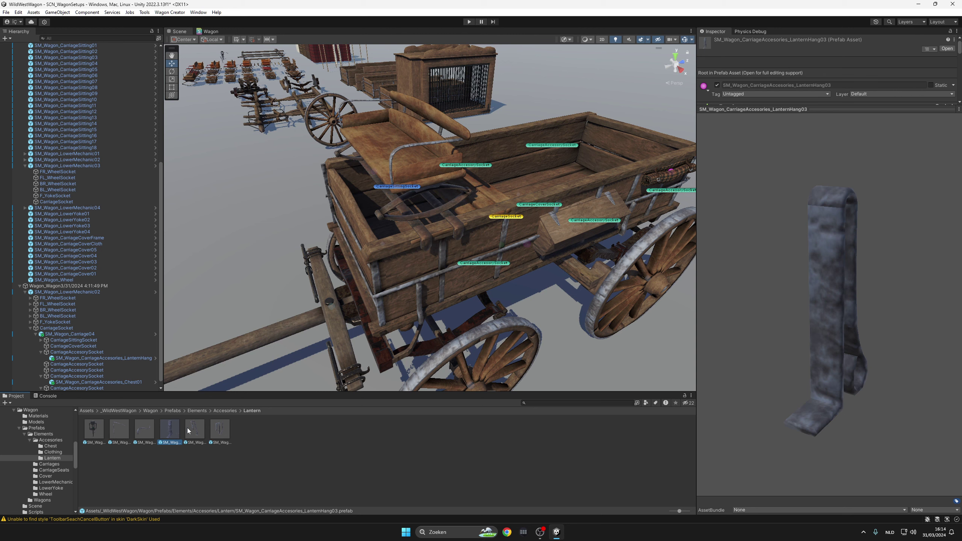
key(Right)
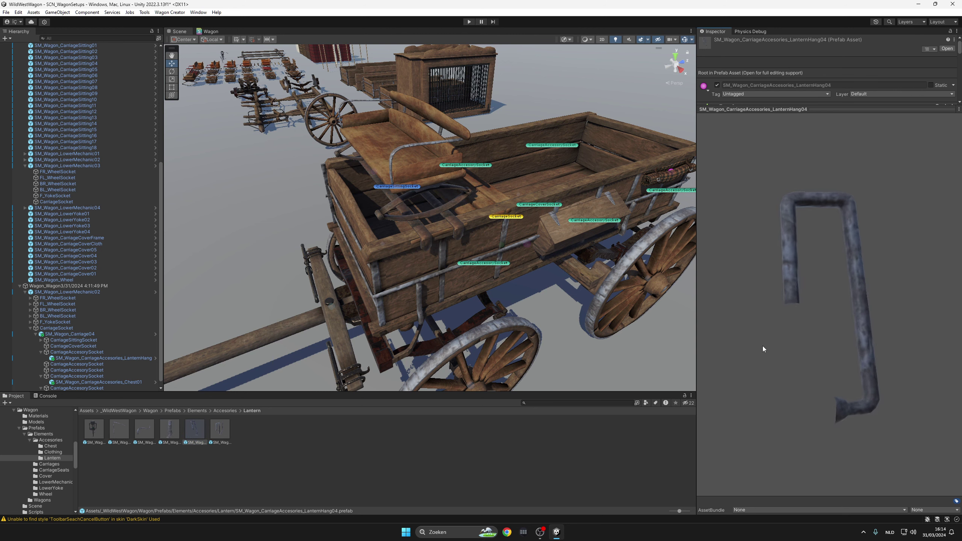
click(479, 264)
click(478, 262)
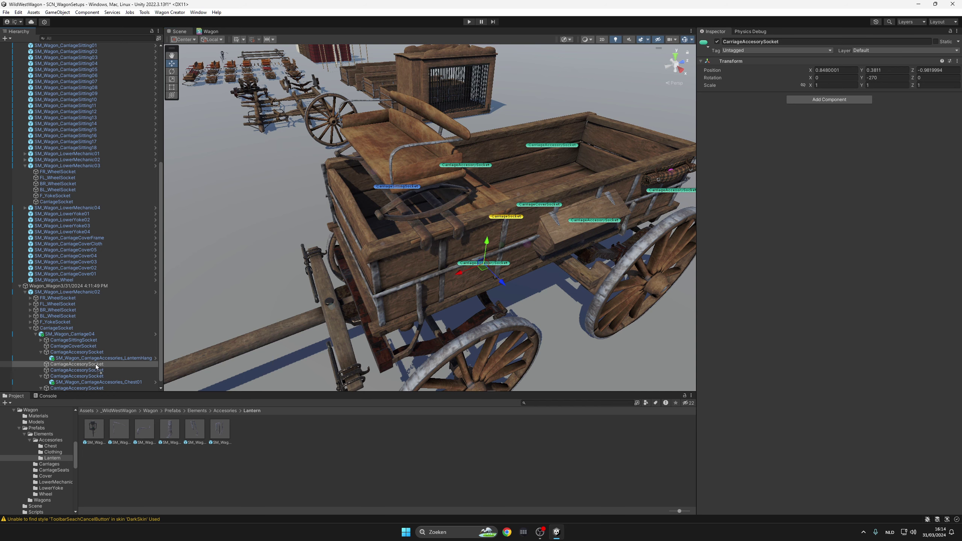
drag(95, 367, 96, 366)
- Rotate the new lantern hanger to Y 90 and Z 11.719 and scale it uniformly to 1.8485
key(f)
key(e)
ctrl+drag(437, 235, 447, 264)
key(r)
scroll(433, 235, down, 10)
key(w)
key(e)
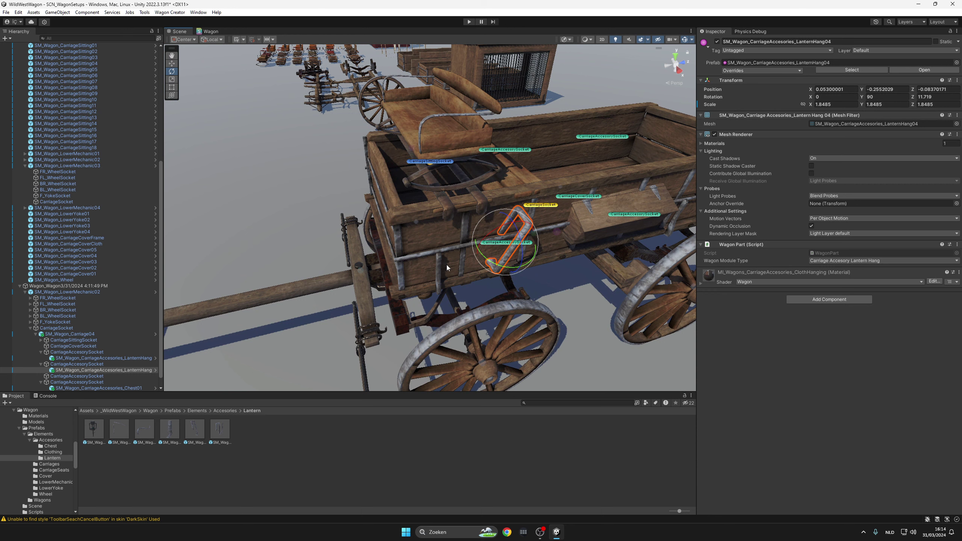
- Move the lantern hanger along the carriage side to the front corner at X 0.659, Y -0.255, Z -0.084
key(w)
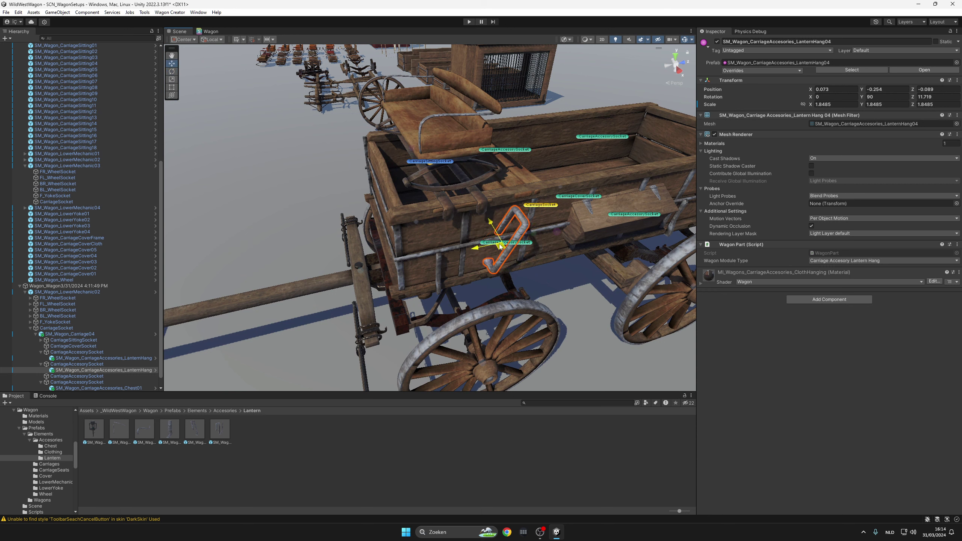
drag(500, 246, 412, 266)
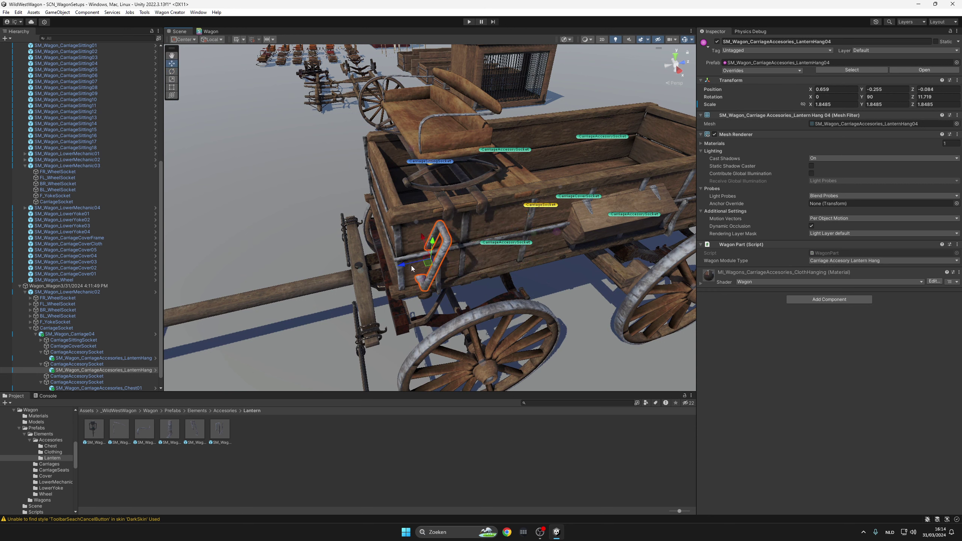
alt+drag(374, 228, 437, 278)
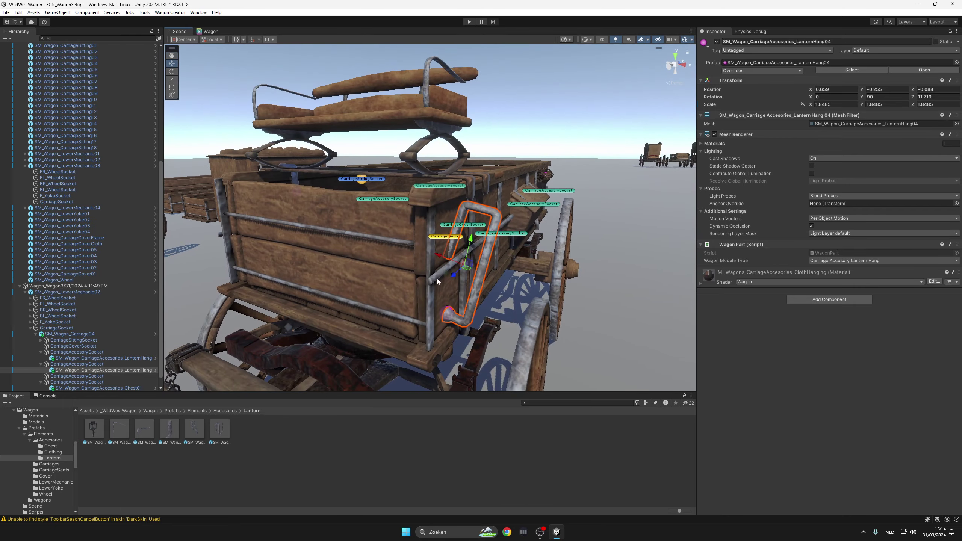
- Deselect the lantern hanger and examine its placement on the wagon's front corner from several sides
click(430, 239)
alt+drag(431, 233, 431, 289)
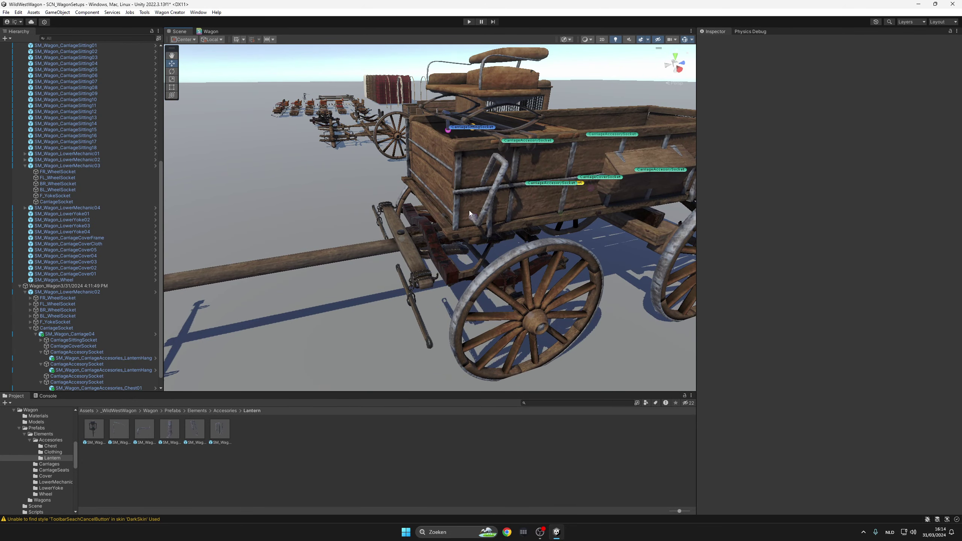
alt+drag(525, 298, 427, 259)
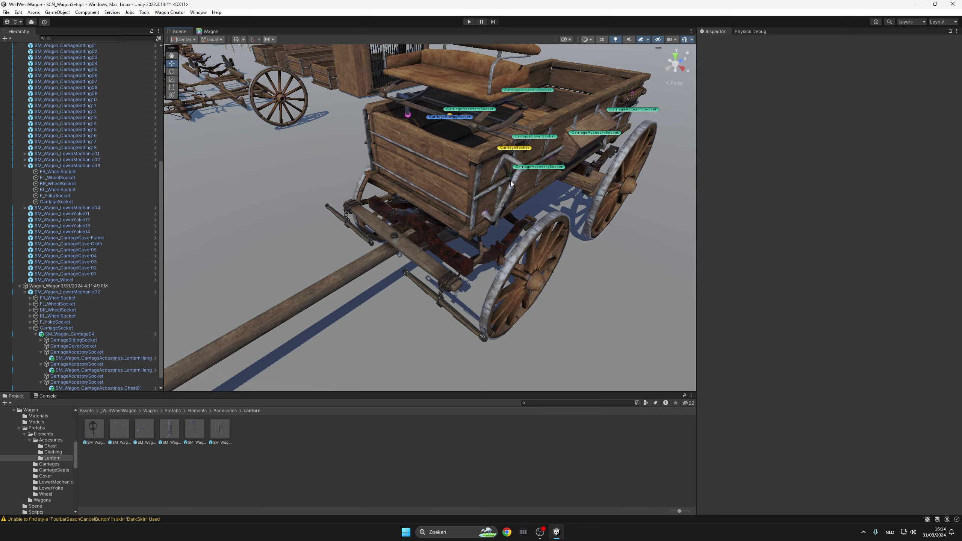
alt+drag(465, 87, 566, 157)
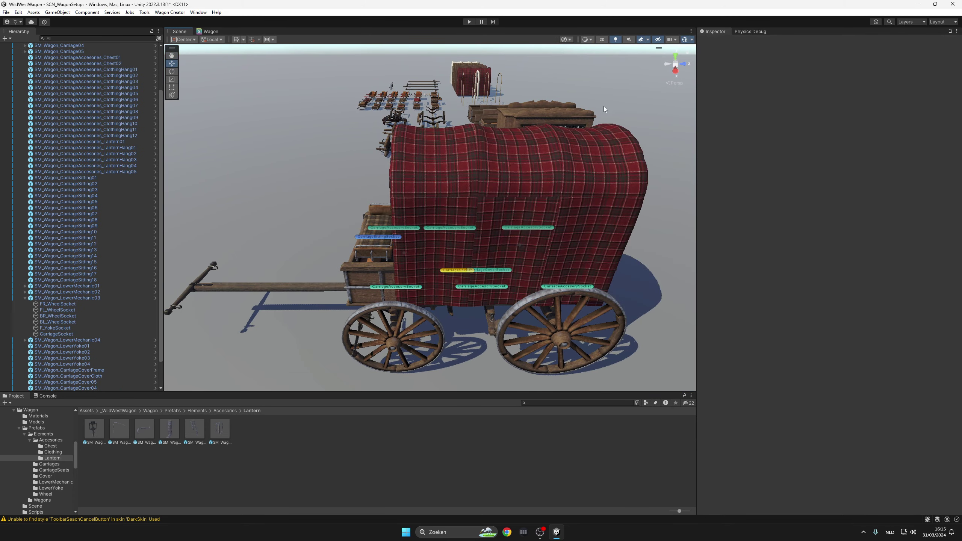
- Hide the socket labels in the scene and view the randomly generated wagons from several angles
click(684, 39)
right_drag(492, 213, 387, 185)
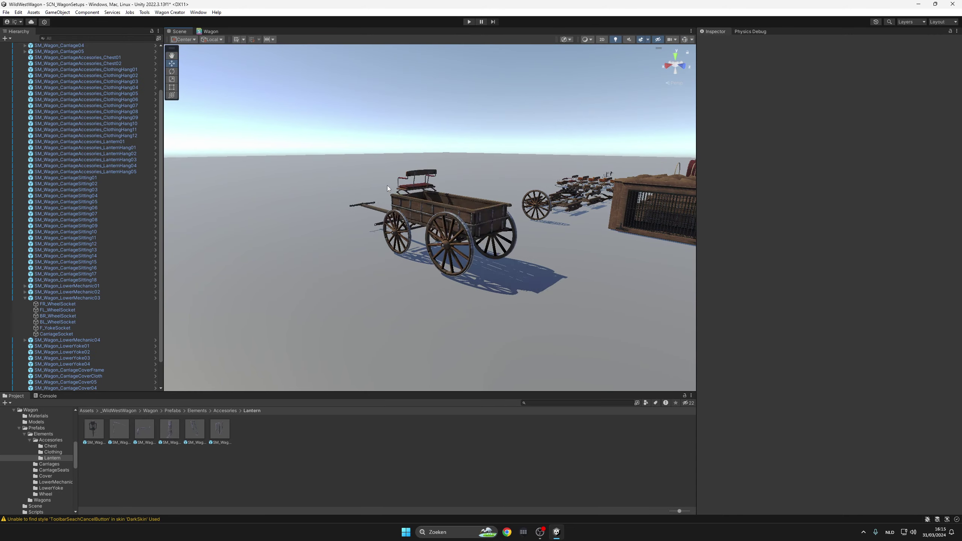
alt+drag(387, 186, 408, 243)
scroll(492, 213, up, 5)
key(a)
right_drag(408, 243, 534, 230)
key(s)
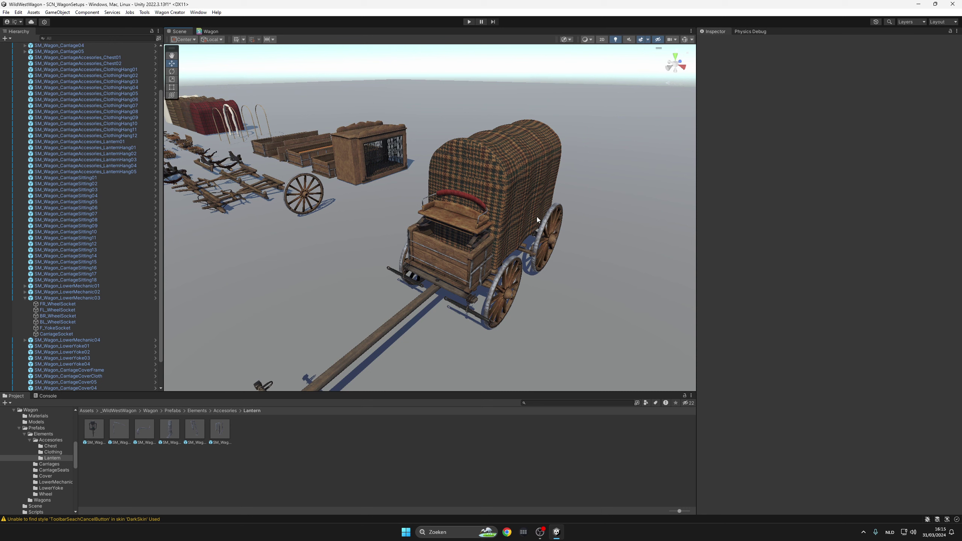
- Collapse SM_Wagon_LowerMechanic03 and the WagonParts group in the scene hierarchy
click(60, 294)
click(59, 298)
key(Left)
scroll(59, 293, up, 3)
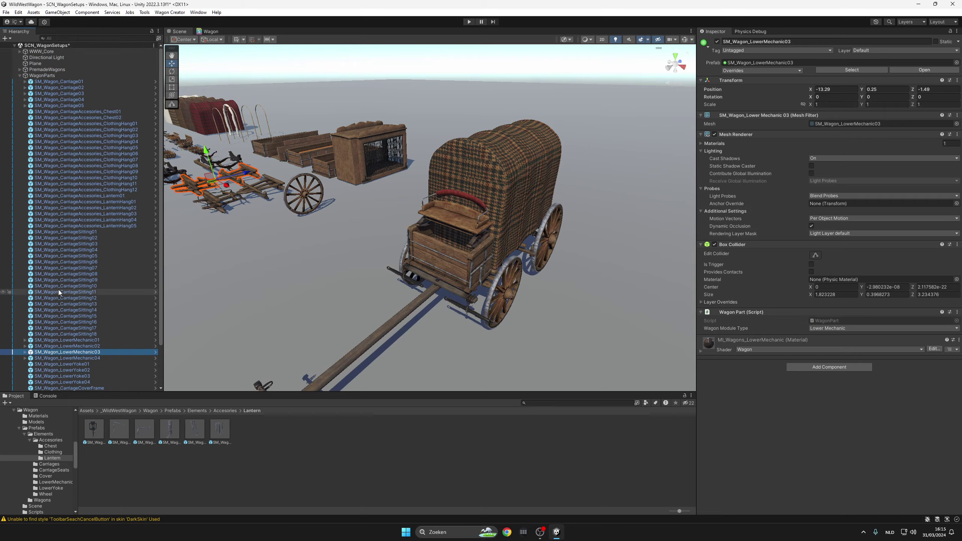
click(47, 75)
key(Left)
- Deselect everything and examine the row of premade wagons in an enlarged scene view
click(397, 72)
right_drag(398, 87, 443, 157)
key(w)
key(shift+space)
key(d)
key(s)
key(shift+space)
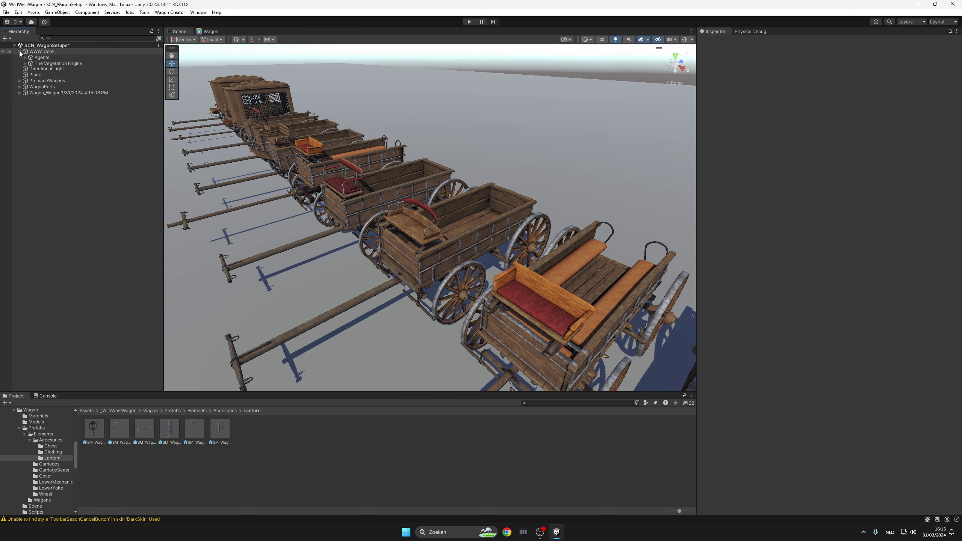
- Select the WagonMasterVariationAgent and examine its randomization part lists with the carriage seats list expanded
click(25, 58)
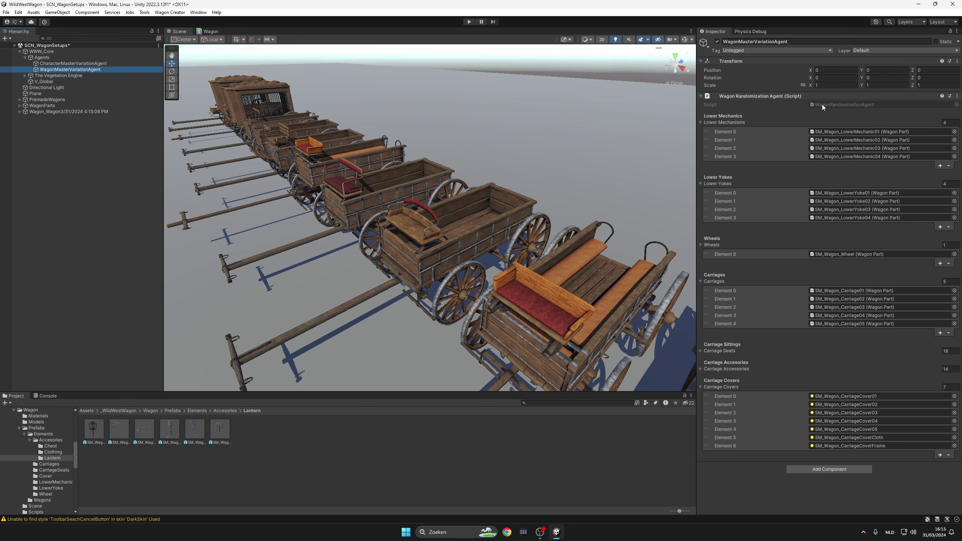
click(743, 349)
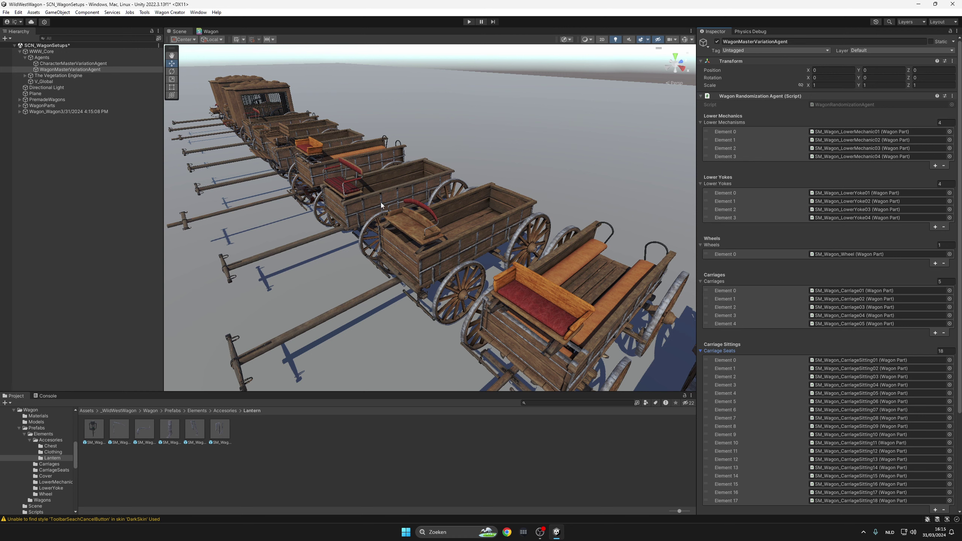
scroll(894, 206, down, 3)
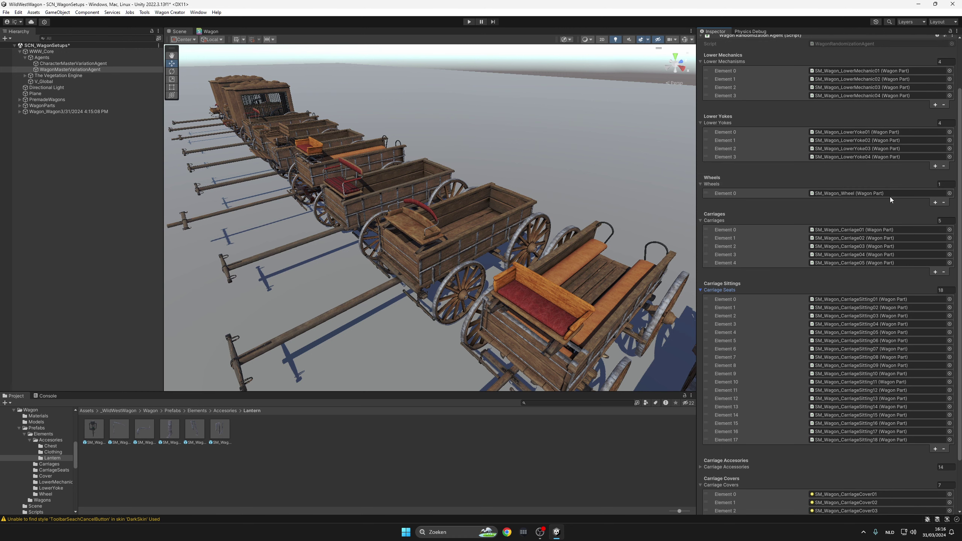
- Locate and preview the SM_Wagon_Wheel prefab used by the agent, then look back over the premade wagons
click(859, 194)
click(95, 430)
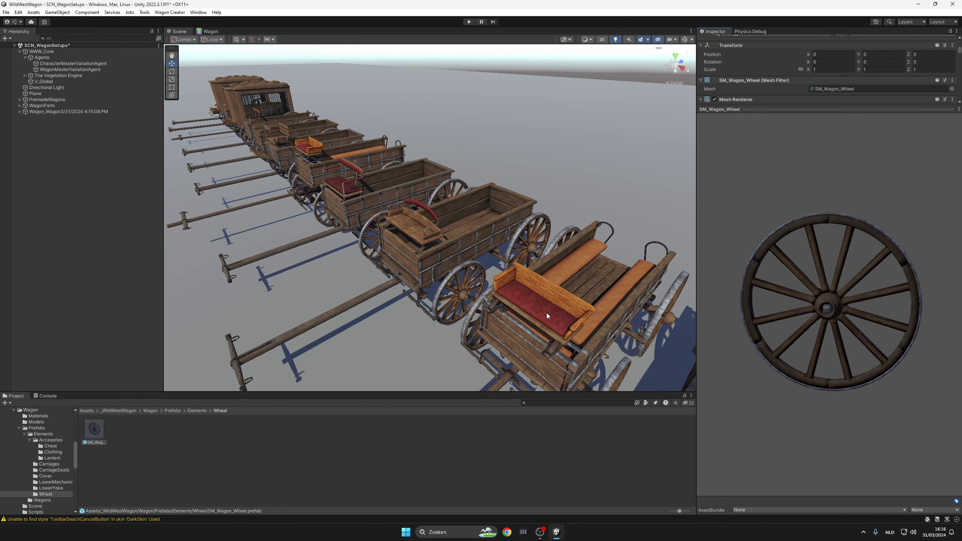
drag(371, 230, 379, 227)
right_drag(378, 227, 413, 198)
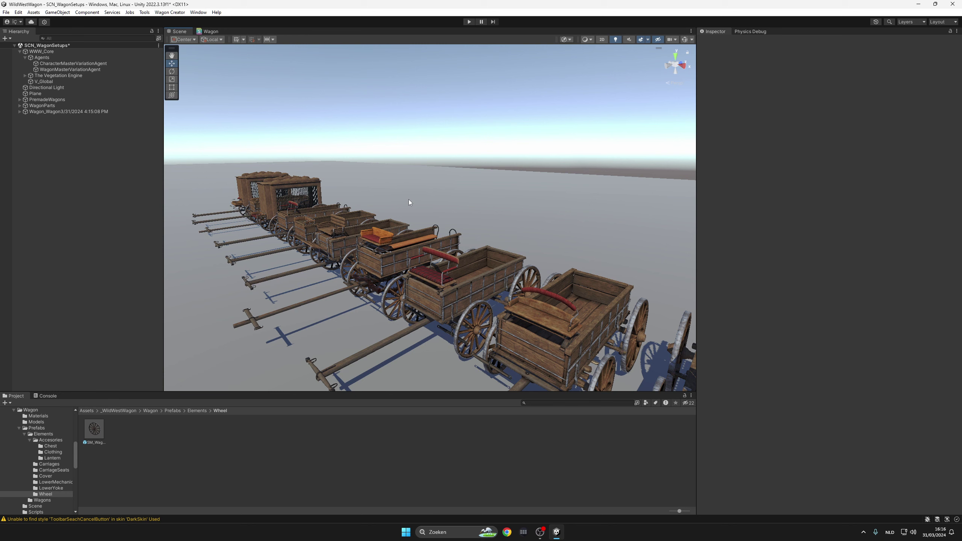